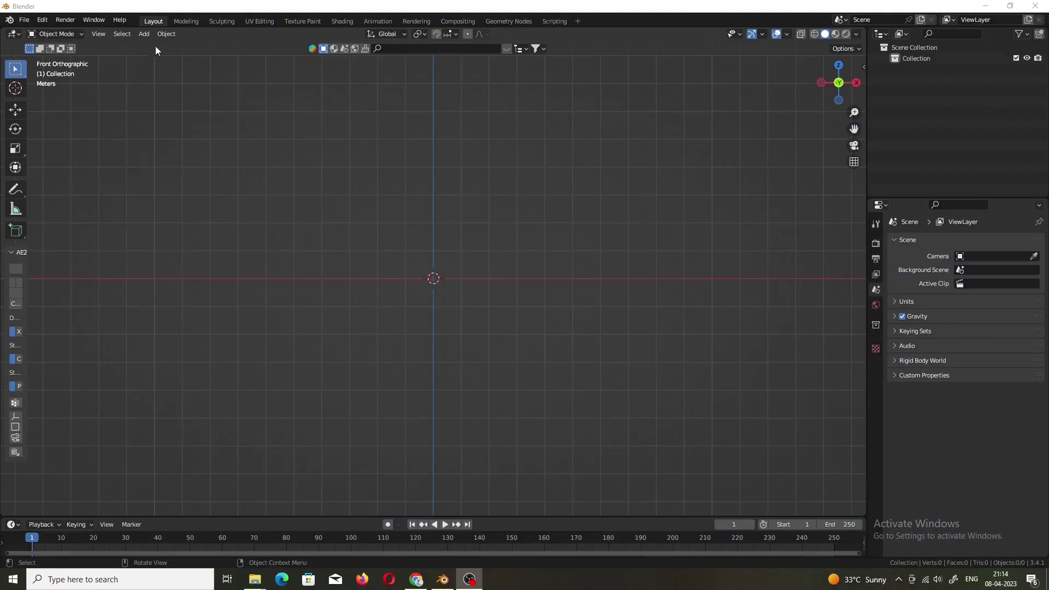
Step: Add a cube and size it to 17 × 47 × 4 m
{"action": "left_click", "coordinate": [144, 34]}
{"action": "mouse_move", "coordinate": [159, 46]}
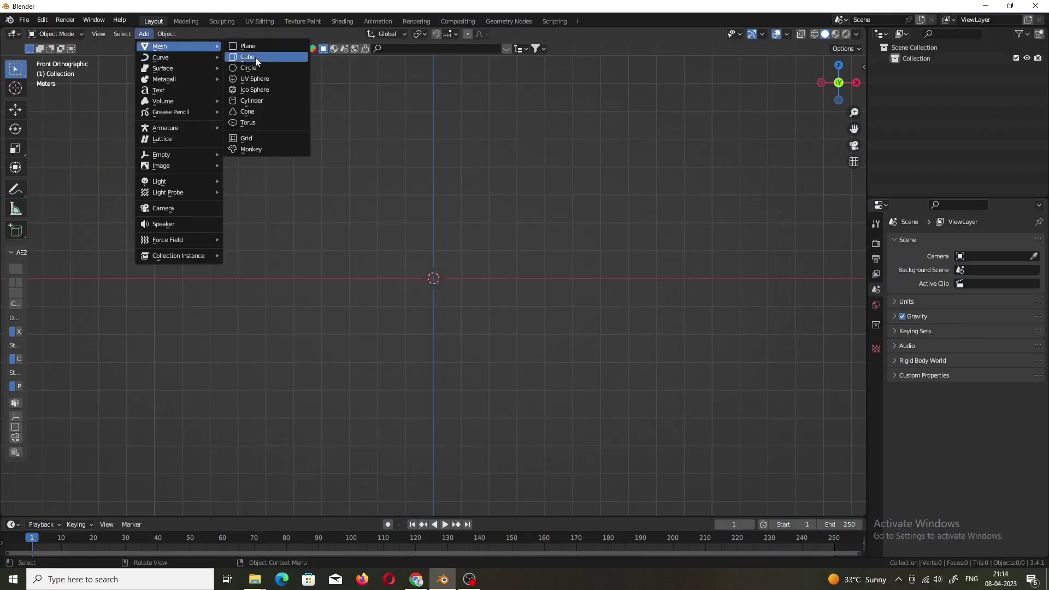
{"action": "left_click", "coordinate": [254, 58]}
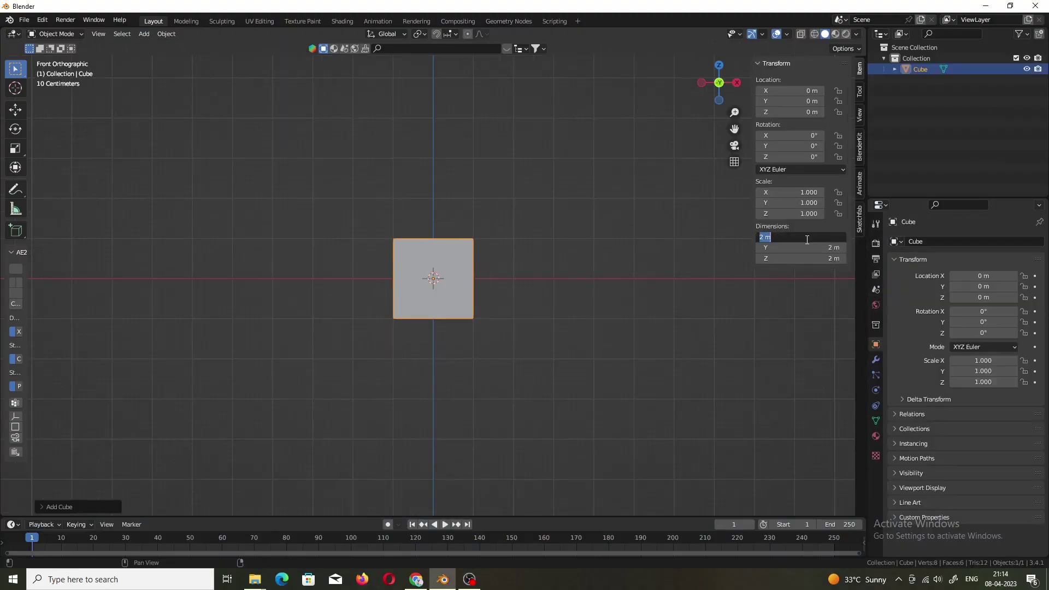
{"action": "type", "text": "7"}
{"action": "key", "text": "Return"}
{"action": "middle_click_drag", "start_coordinate": [546, 287], "coordinate": [583, 323]}
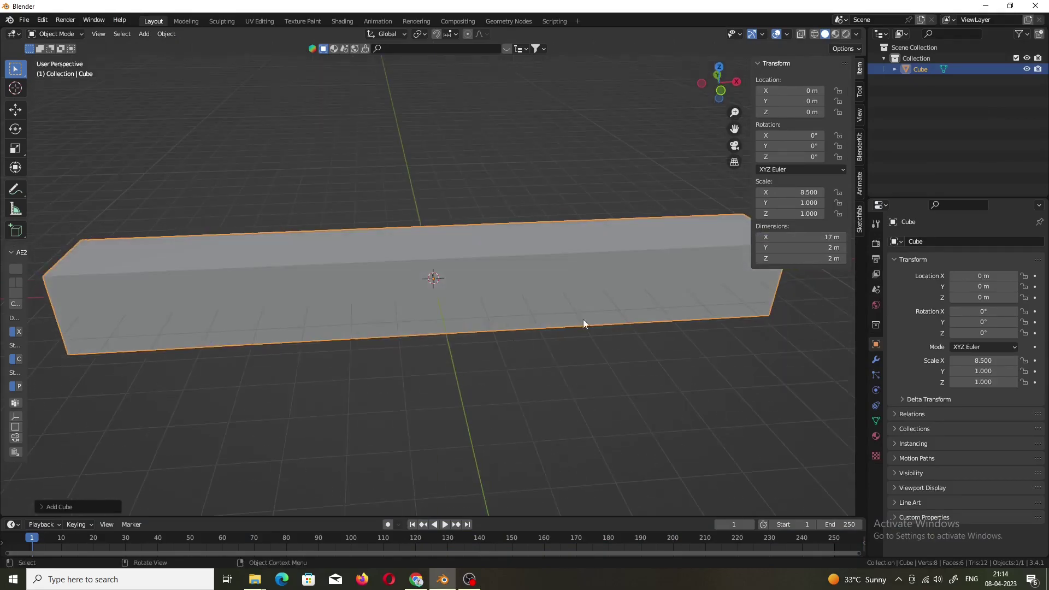
{"action": "type", "text": "47"}
{"action": "key", "text": "Return"}
{"action": "scroll", "coordinate": [792, 339], "scroll_direction": "down", "scroll_amount": 3}
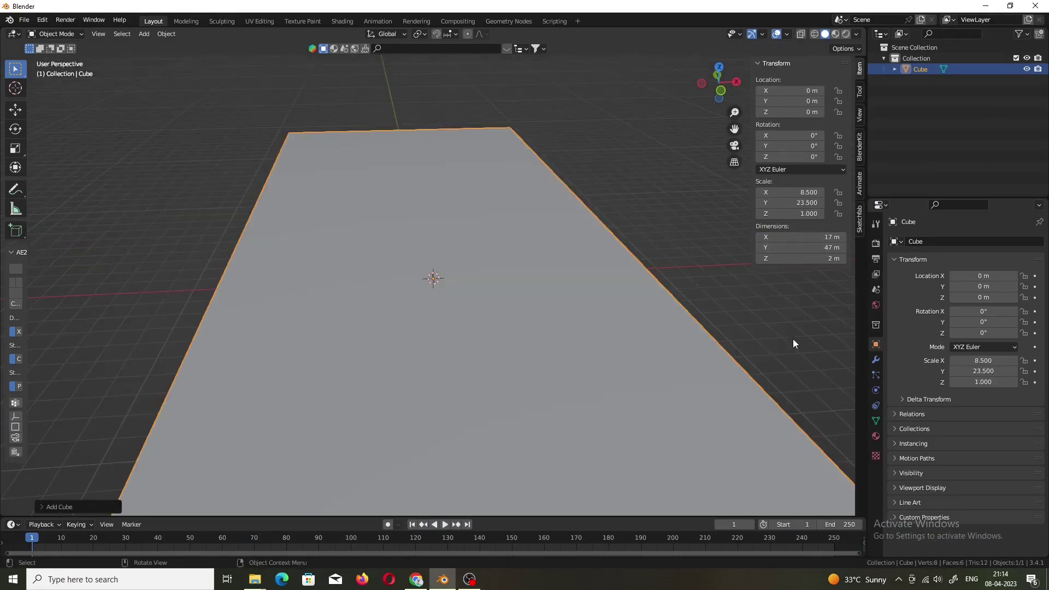
{"action": "scroll", "coordinate": [777, 310], "scroll_direction": "down", "scroll_amount": 3}
{"action": "type", "text": "4"}
{"action": "key", "text": "Return"}
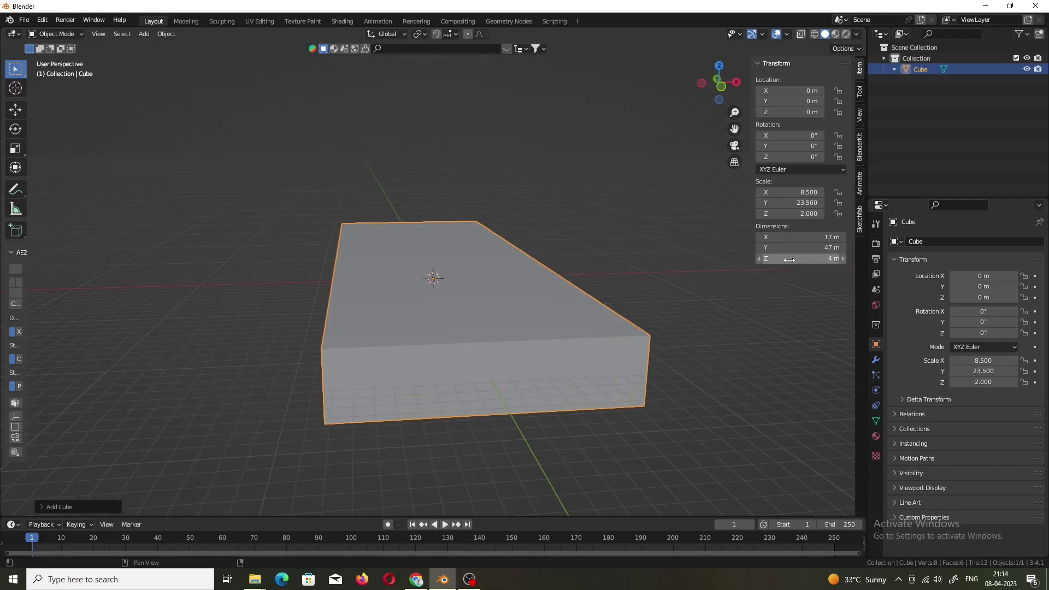
{"action": "middle_click_drag", "start_coordinate": [476, 330], "coordinate": [525, 328]}
Step: Delete the box's front face to open the room and set viewport colours to Random
{"action": "key", "text": "Tab"}
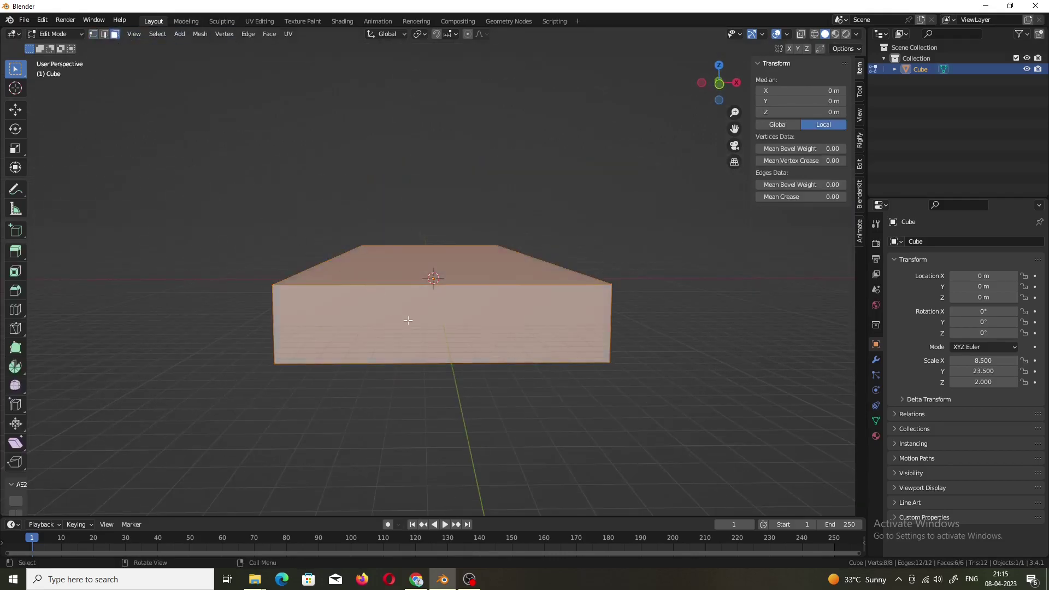
{"action": "left_click", "coordinate": [408, 321]}
{"action": "key", "text": "x"}
{"action": "left_click", "coordinate": [409, 347]}
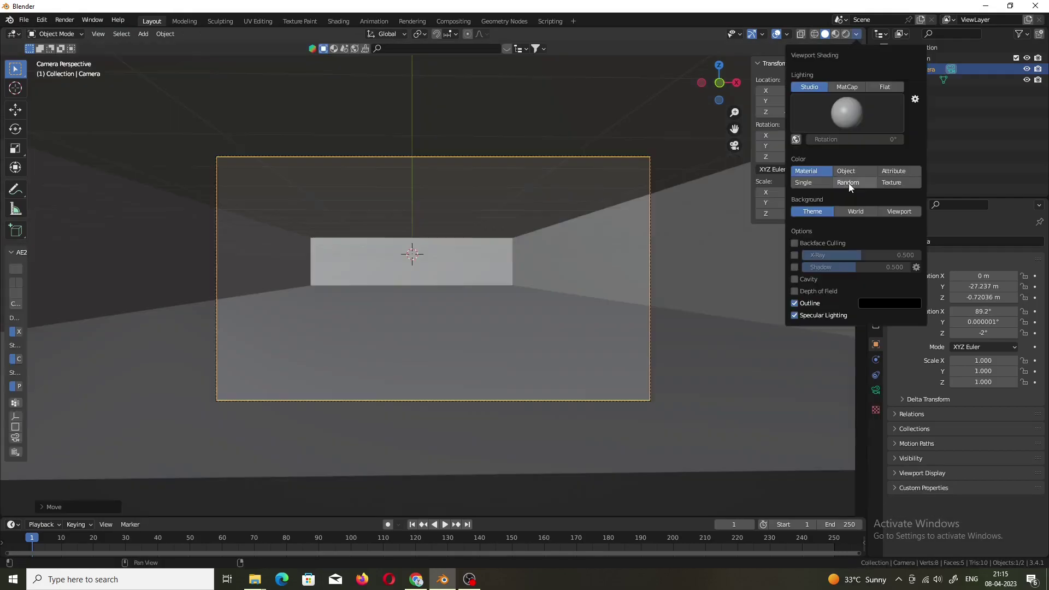
{"action": "left_click", "coordinate": [849, 187]}
{"action": "key", "text": "n"}
{"action": "left_click", "coordinate": [143, 34]}
Step: Add another cube and raise it toward the garage ceiling
{"action": "left_click", "coordinate": [241, 57]}
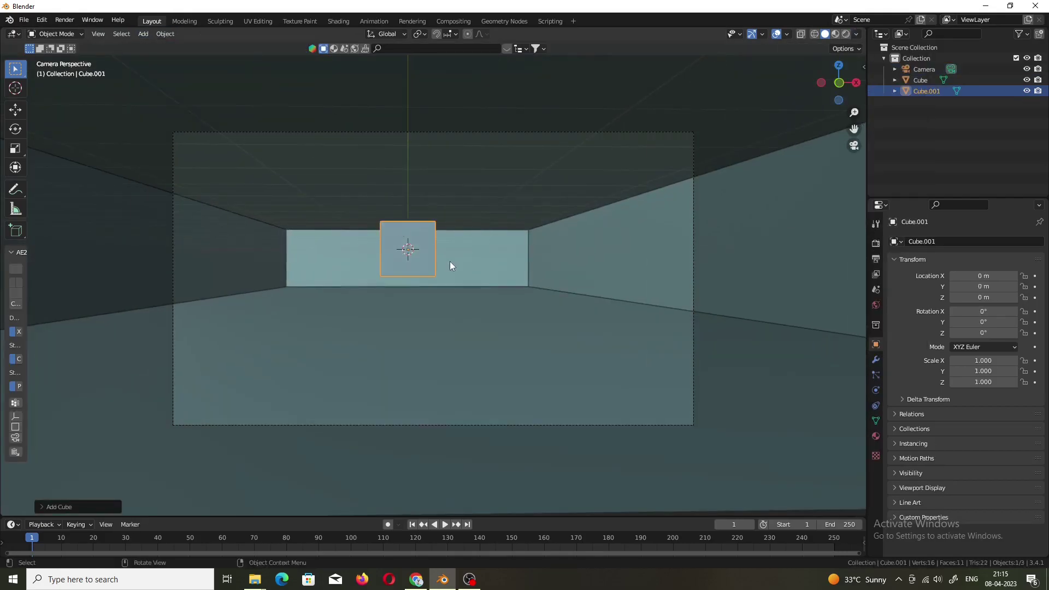
{"action": "key", "text": "shift+space"}
{"action": "key", "text": "g"}
{"action": "key", "text": "g"}
{"action": "key", "text": "z"}
{"action": "left_click", "coordinate": [449, 214]}
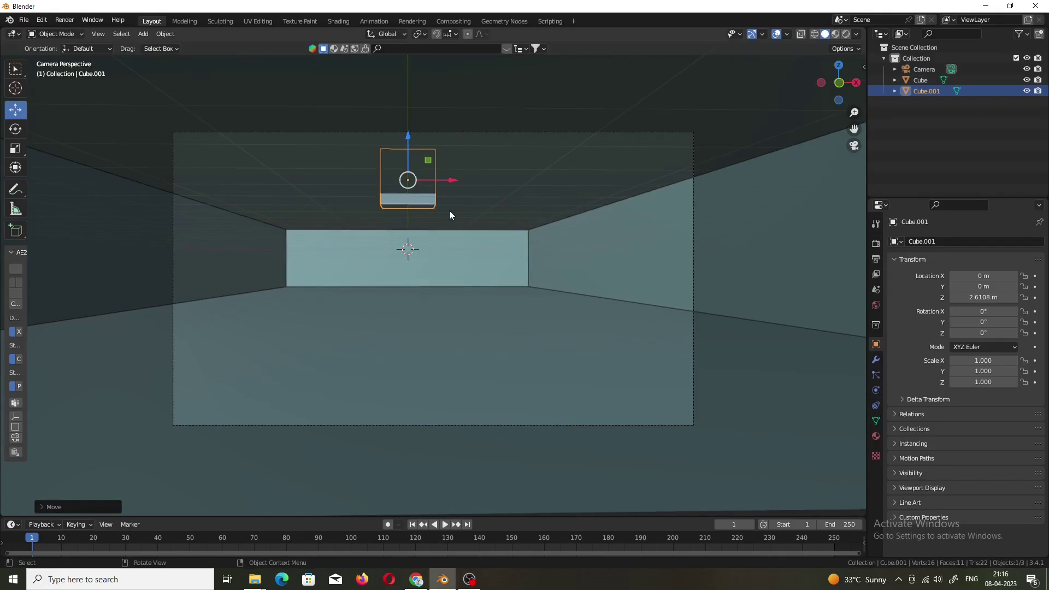
{"action": "key", "text": "KP_Divide"}
{"action": "key", "text": "KP_7"}
{"action": "scroll", "coordinate": [449, 214], "scroll_direction": "down", "scroll_amount": 8}
Step: Scale the cube into a thin flat bar sitting just below the ceiling
{"action": "key", "text": "s"}
{"action": "key", "text": "x"}
{"action": "key", "text": "z"}
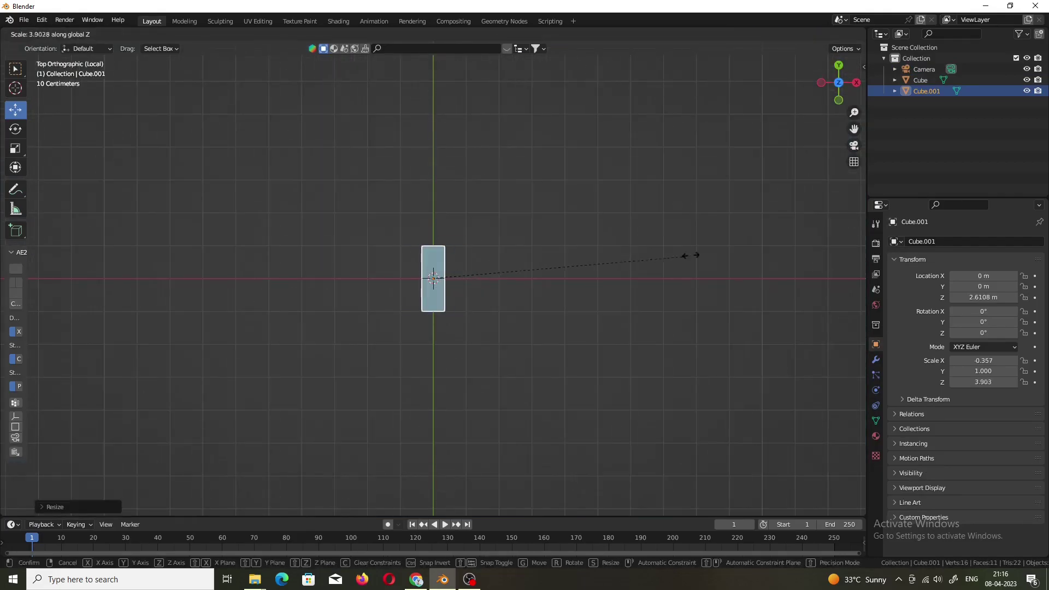
{"action": "key", "text": "y"}
{"action": "left_click", "coordinate": [481, 276]}
{"action": "key", "text": "KP_0"}
{"action": "key", "text": "s"}
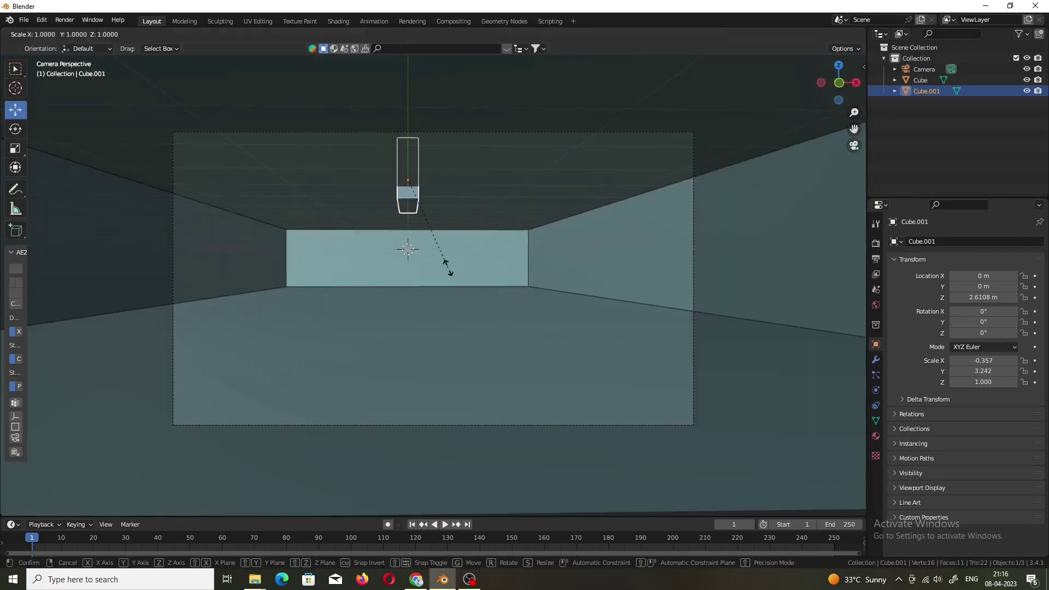
{"action": "key", "text": "z"}
{"action": "left_click", "coordinate": [411, 167]}
{"action": "left_click_drag", "start_coordinate": [407, 142], "coordinate": [412, 155]}
{"action": "key", "text": "KP_7"}
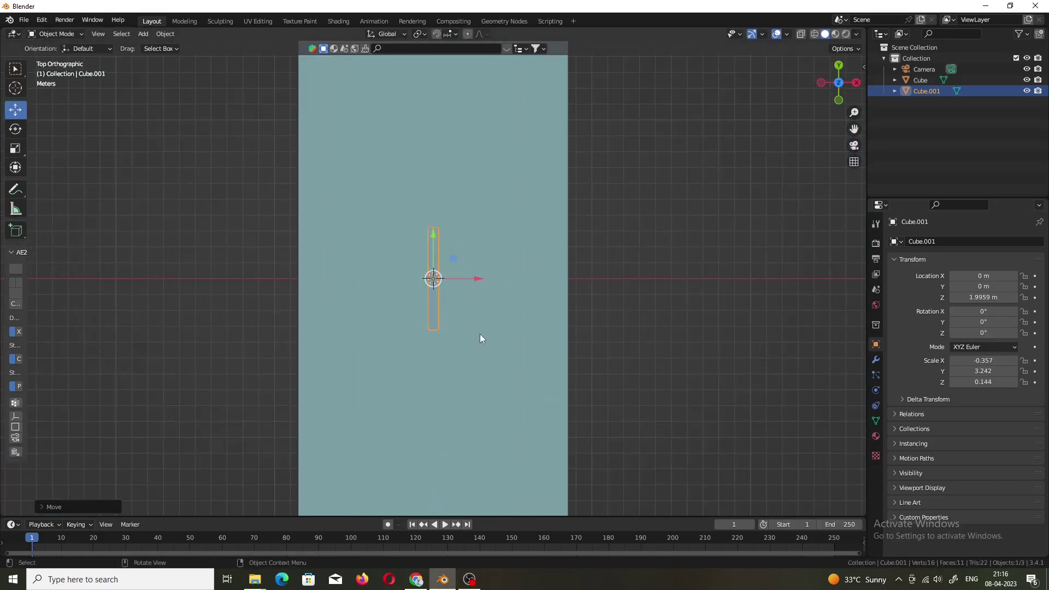
Step: Duplicate the light bar, shorten the copy slightly along Y, and select both bars
{"action": "middle_click_drag", "start_coordinate": [480, 333], "coordinate": [487, 228]}
{"action": "key", "text": "KP_Divide"}
{"action": "key", "text": "Tab"}
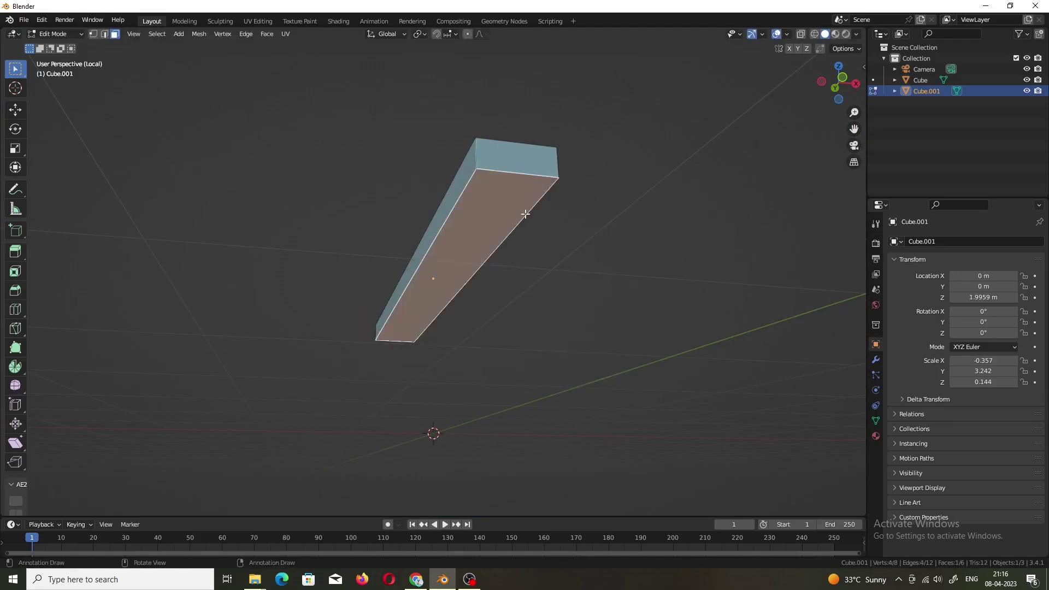
{"action": "key", "text": "Tab"}
{"action": "key", "text": "shift+d"}
{"action": "key", "text": "s"}
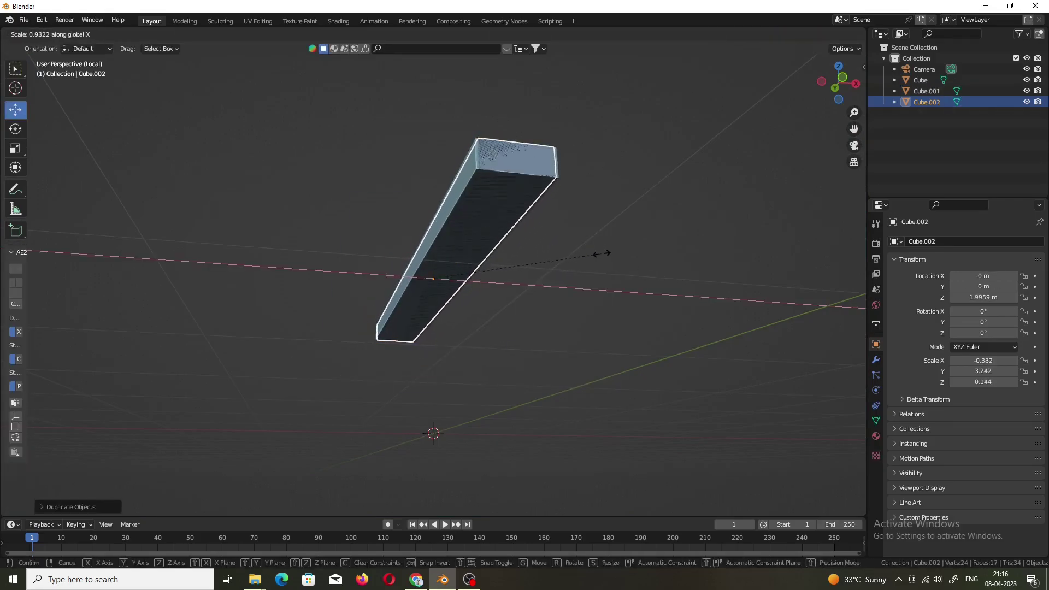
{"action": "key", "text": "y"}
{"action": "left_click", "coordinate": [543, 244]}
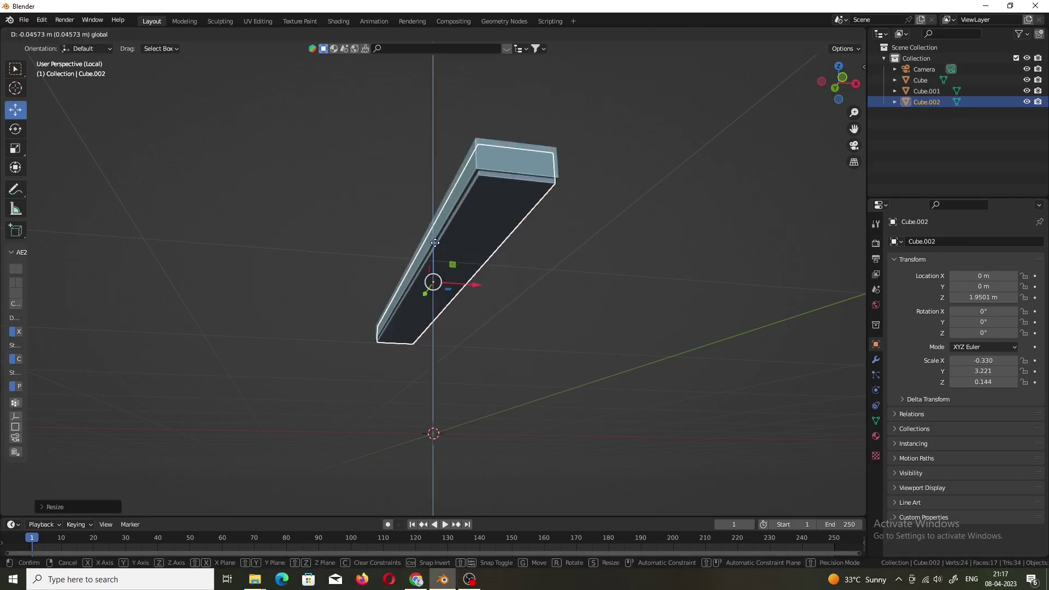
{"action": "left_click", "coordinate": [518, 159], "text": "shift"}
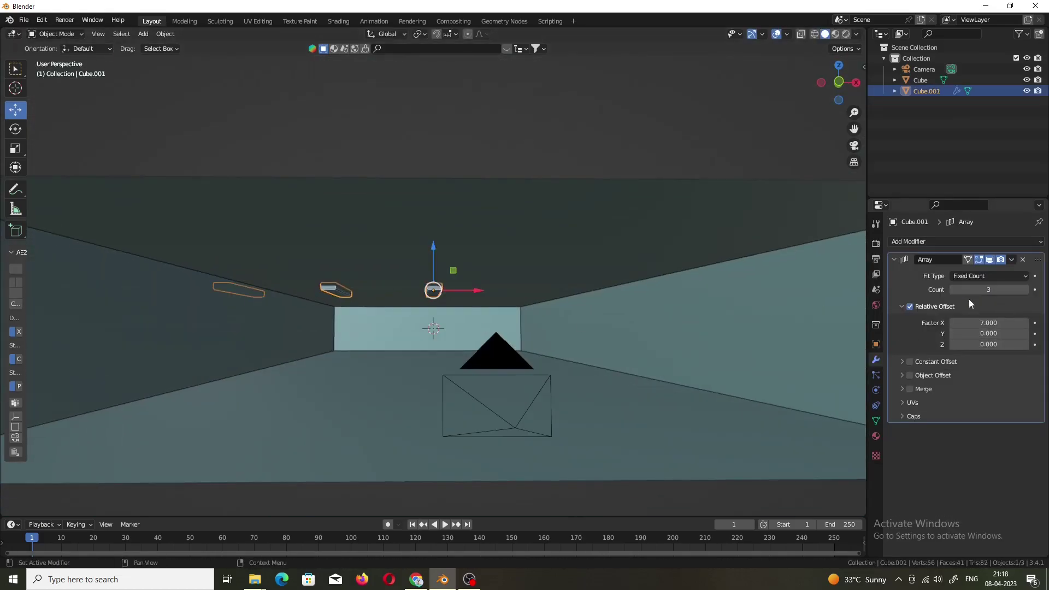
Step: Add a second Array modifier (count 3, X offset 0, Y offset 2) to the light bars
{"action": "key", "text": "KP_7"}
{"action": "left_click_drag", "start_coordinate": [485, 277], "coordinate": [580, 279]}
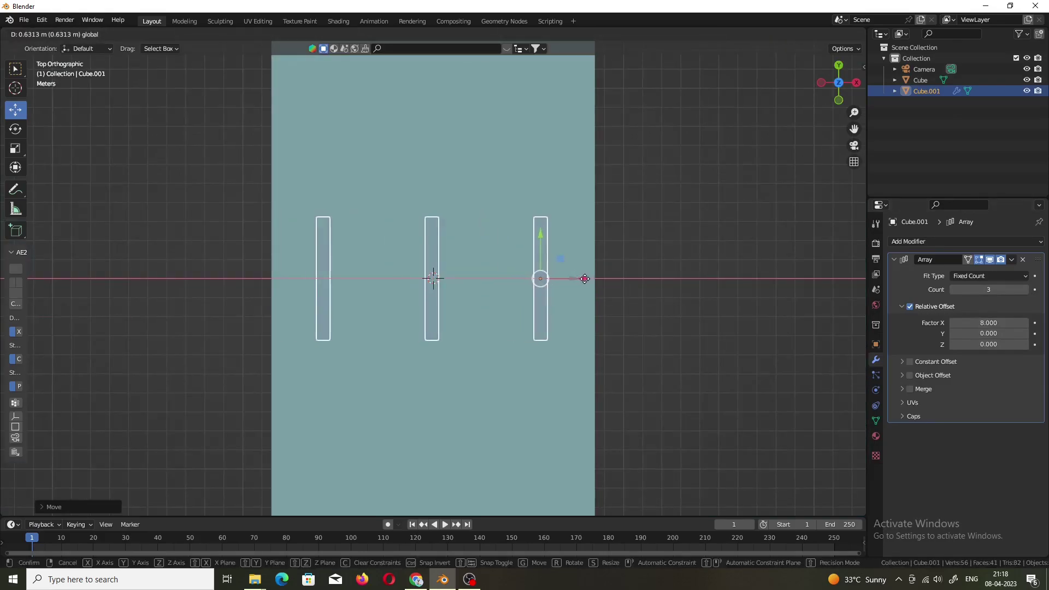
{"action": "scroll", "coordinate": [582, 302], "scroll_direction": "down", "scroll_amount": 2}
{"action": "left_click", "coordinate": [910, 242]}
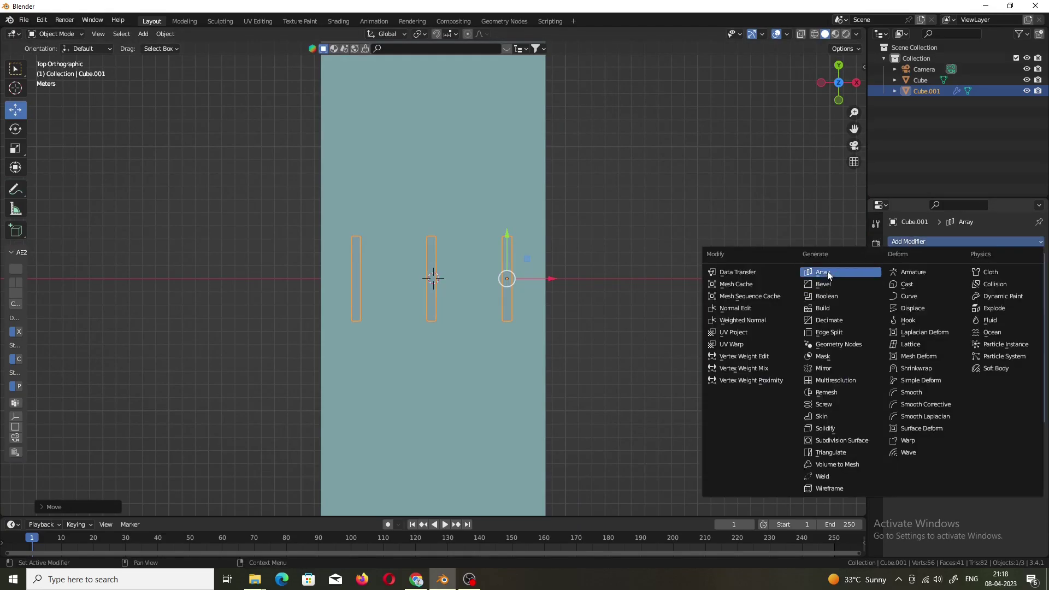
{"action": "left_click", "coordinate": [832, 276]}
{"action": "scroll", "coordinate": [1004, 454], "scroll_direction": "down", "scroll_amount": 2}
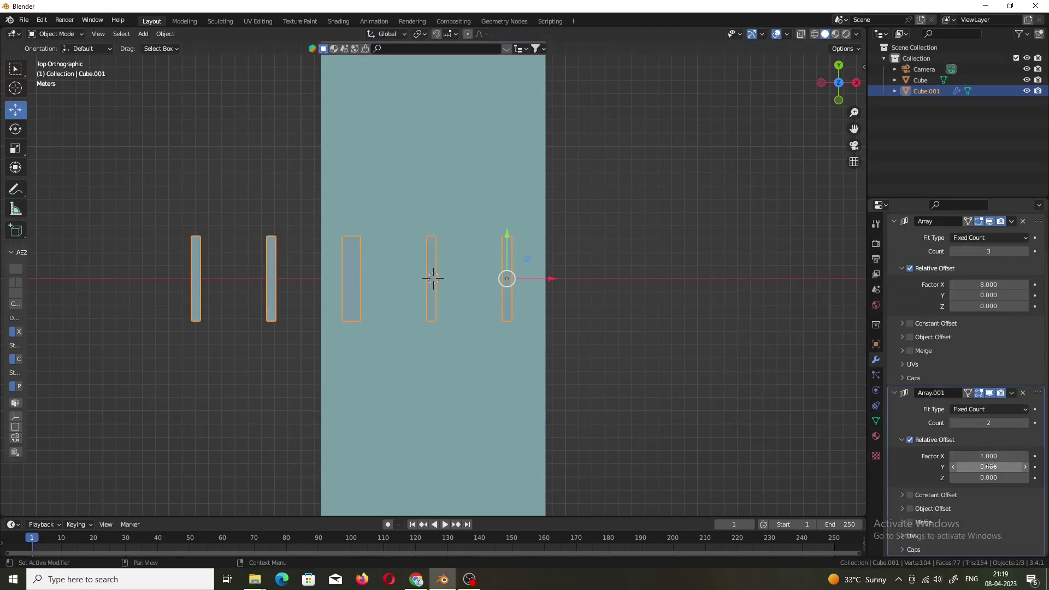
{"action": "type", "text": "0"}
{"action": "key", "text": "Return"}
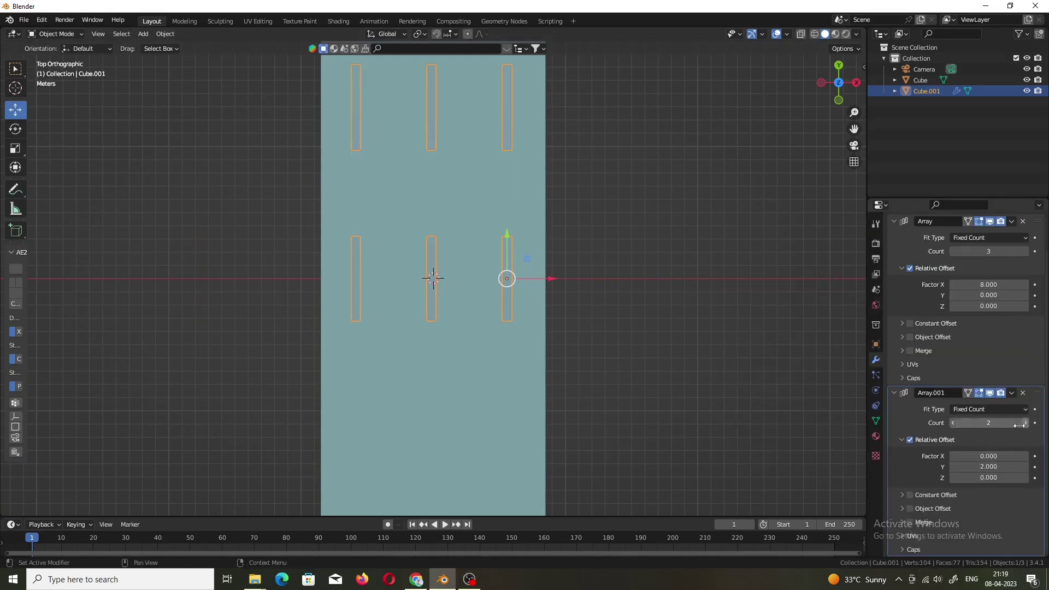
Step: Move the light grid along Y into place and check it through the camera
{"action": "scroll", "coordinate": [729, 358], "scroll_direction": "down", "scroll_amount": 3}
{"action": "key", "text": "g"}
{"action": "key", "text": "y"}
{"action": "left_click", "coordinate": [740, 455]}
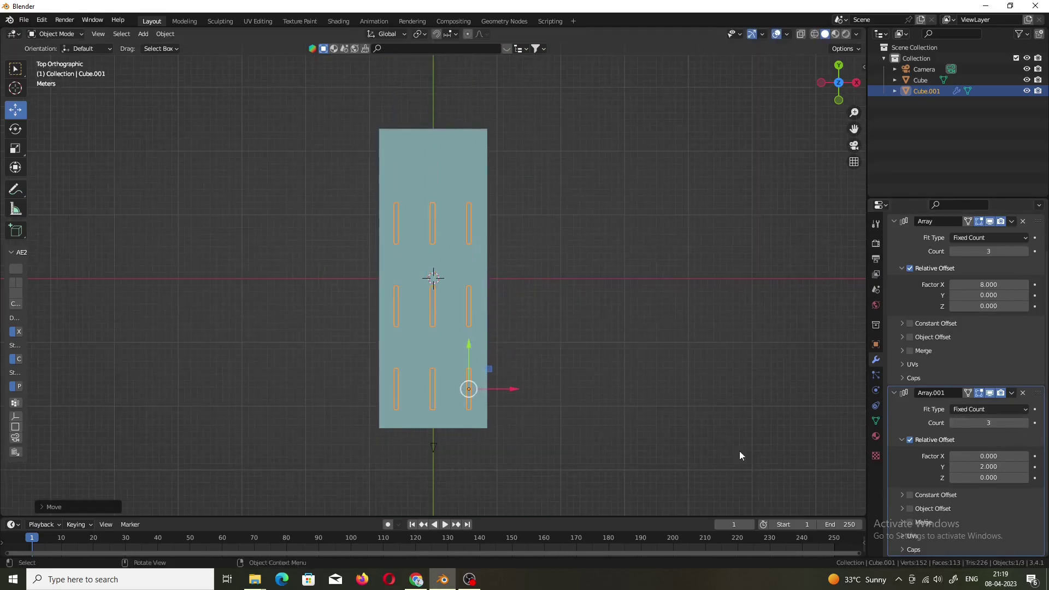
{"action": "scroll", "coordinate": [704, 296], "scroll_direction": "up", "scroll_amount": 3}
{"action": "key", "text": "KP_0"}
{"action": "left_click", "coordinate": [491, 356]}
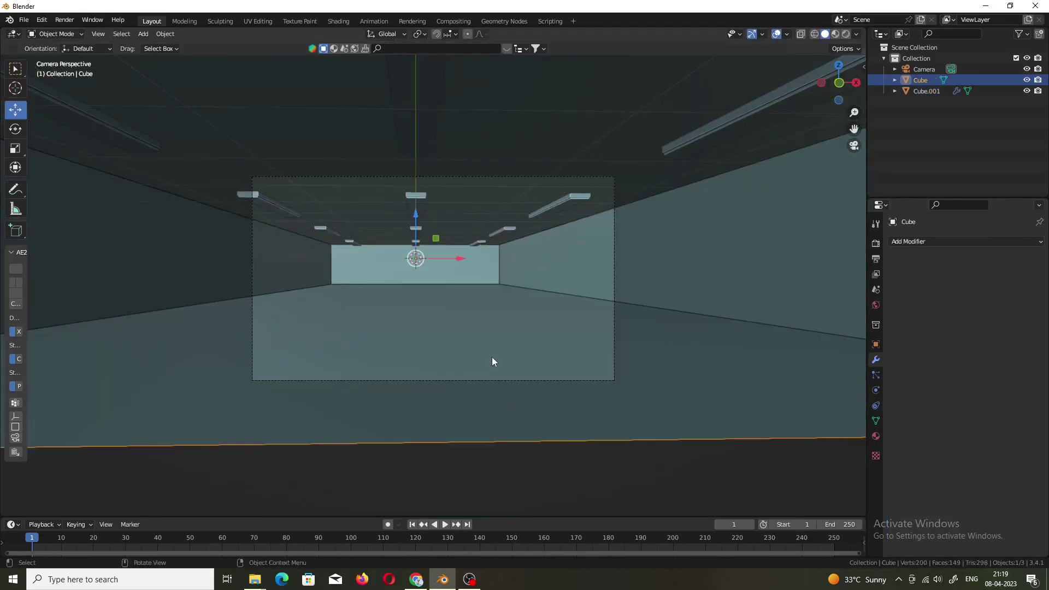
Step: Add a text object, stand it upright around X, and lower it to the floor
{"action": "left_click", "coordinate": [143, 34]}
{"action": "left_click", "coordinate": [170, 93]}
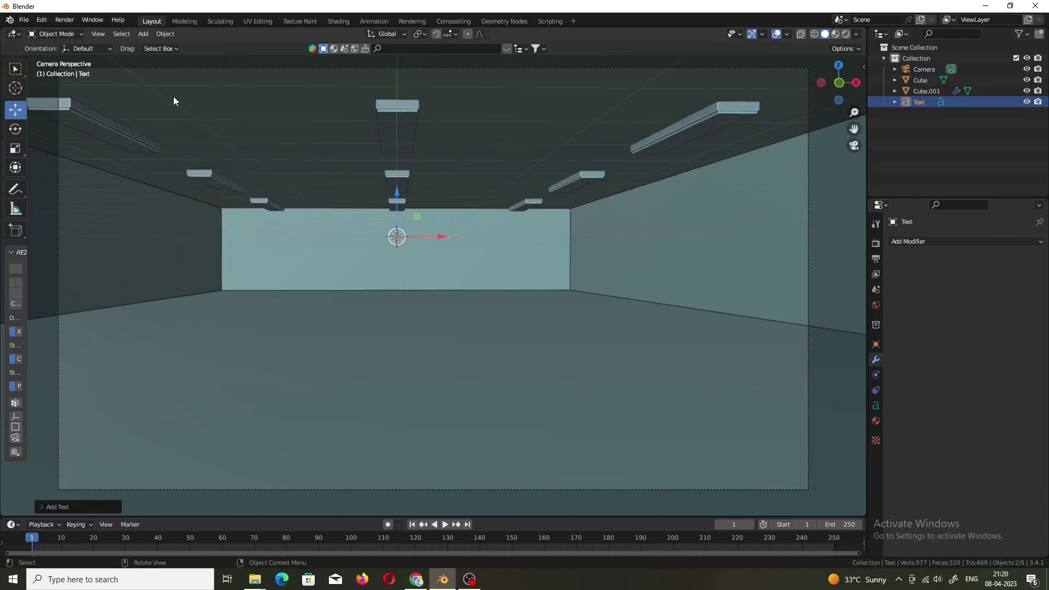
{"action": "key", "text": "r"}
{"action": "key", "text": "x"}
{"action": "key", "text": "Return"}
{"action": "left_click_drag", "start_coordinate": [437, 234], "coordinate": [437, 286]}
Step: Centre the text both horizontally and vertically
{"action": "left_click", "coordinate": [876, 405]}
{"action": "left_click", "coordinate": [965, 427]}
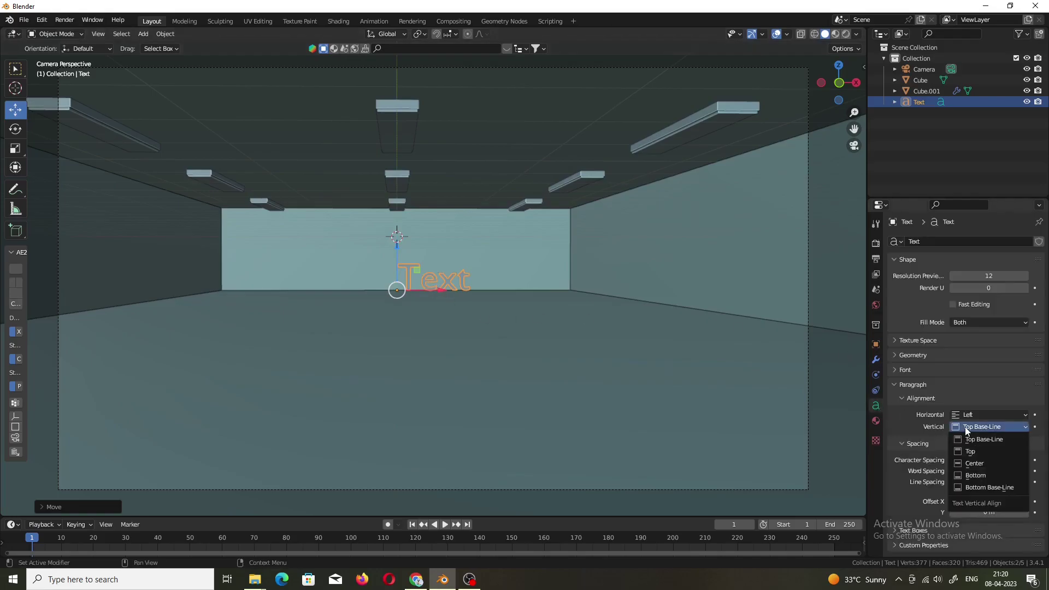
{"action": "left_click", "coordinate": [973, 460]}
{"action": "left_click", "coordinate": [988, 414]}
{"action": "left_click", "coordinate": [974, 444]}
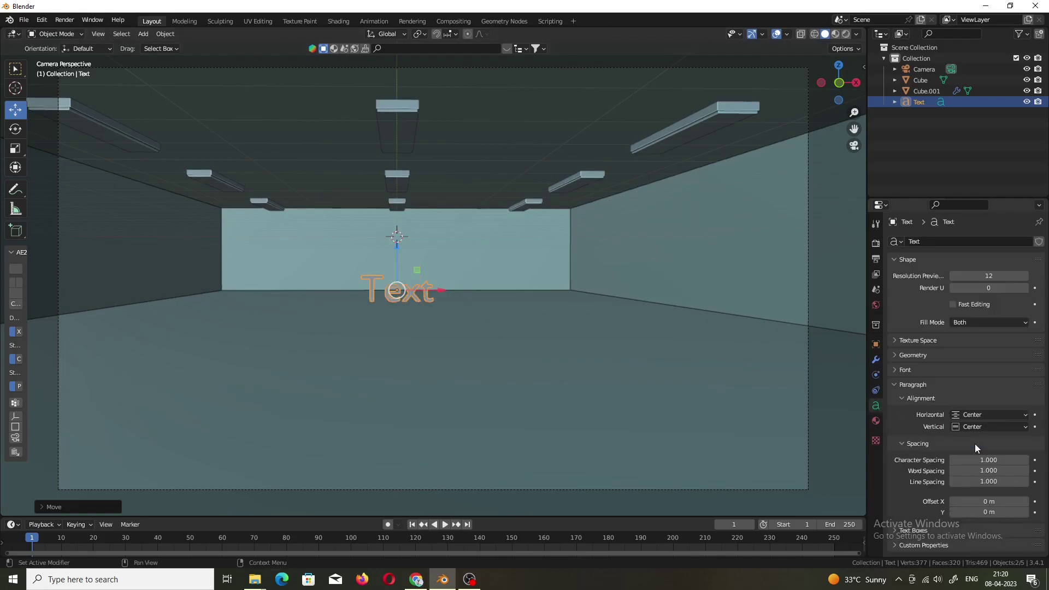
{"action": "scroll", "coordinate": [392, 271], "scroll_direction": "up", "scroll_amount": 2}
Step: Replace the placeholder text with HINDI in capitals
{"action": "key", "text": "Tab"}
{"action": "key", "text": "BackSpace"}
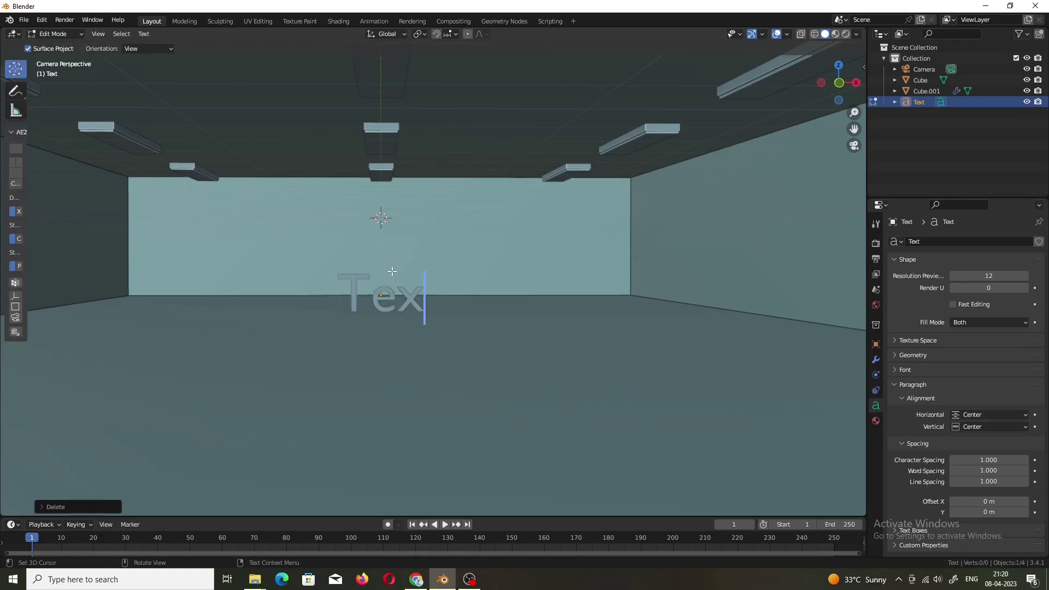
{"action": "key", "text": "BackSpace"}
{"action": "key", "text": "BackSpace"}
{"action": "key", "text": "BackSpace"}
{"action": "type", "text": "hindi"}
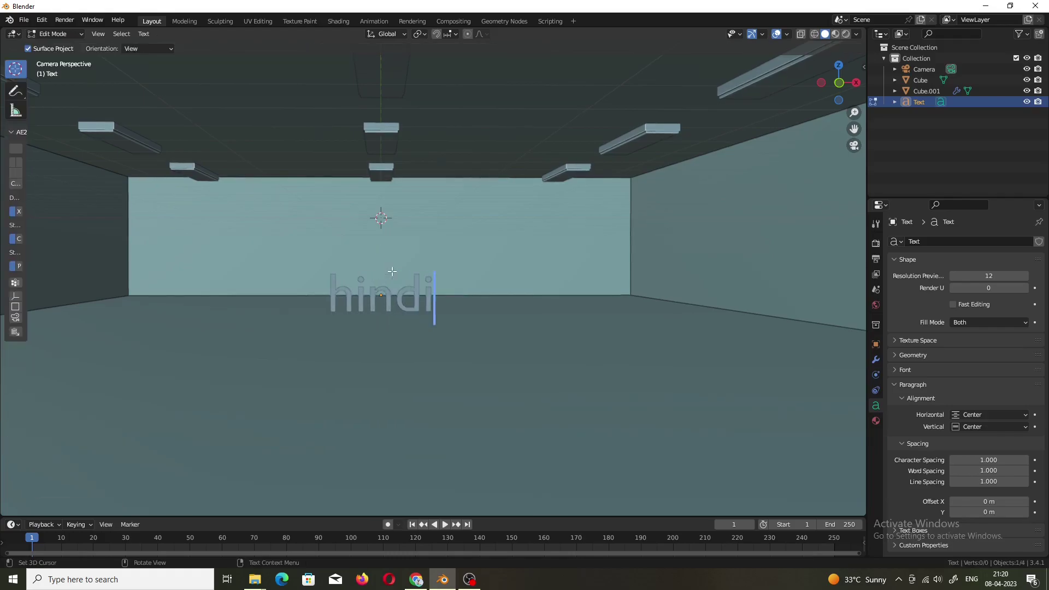
{"action": "key", "text": "ctrl+BackSpace"}
{"action": "type", "text": "HINDI"}
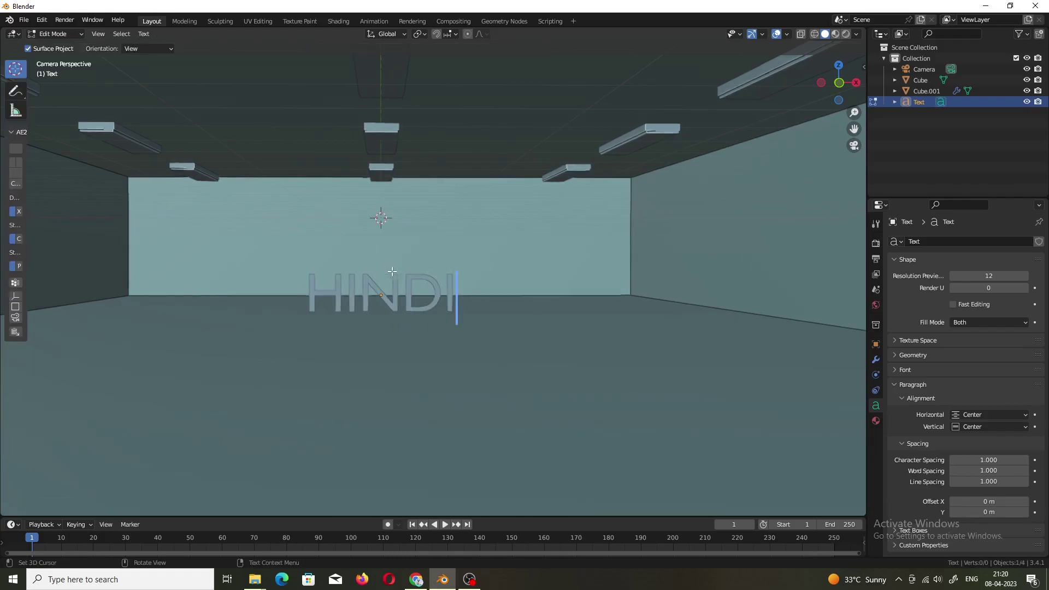
{"action": "key", "text": "Tab"}
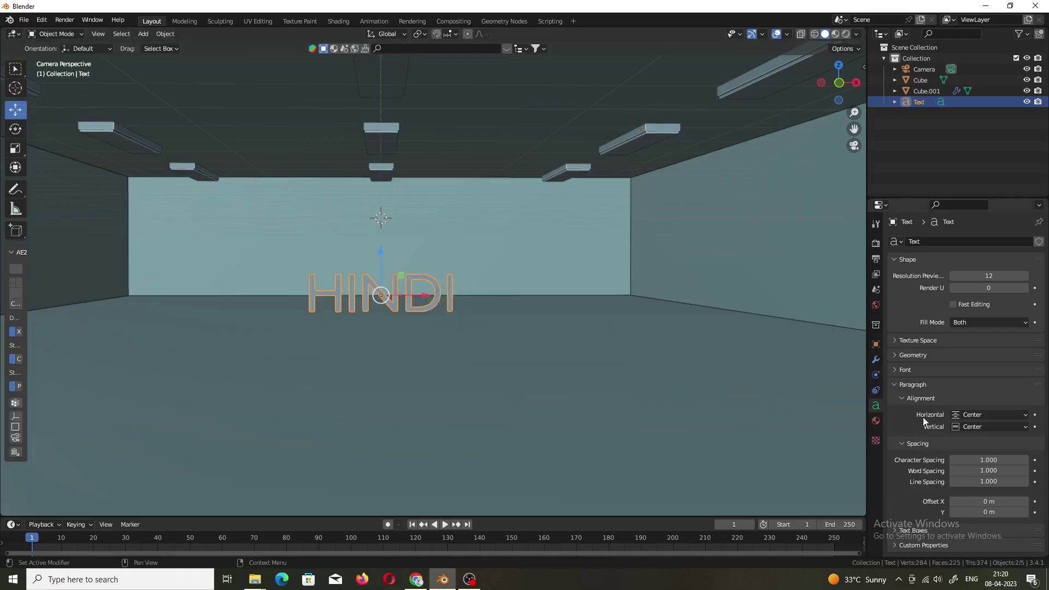
Step: Enlarge the HINDI text and raise it vertically
{"action": "key", "text": "s"}
{"action": "left_click", "coordinate": [382, 286]}
{"action": "key", "text": "g"}
{"action": "key", "text": "z"}
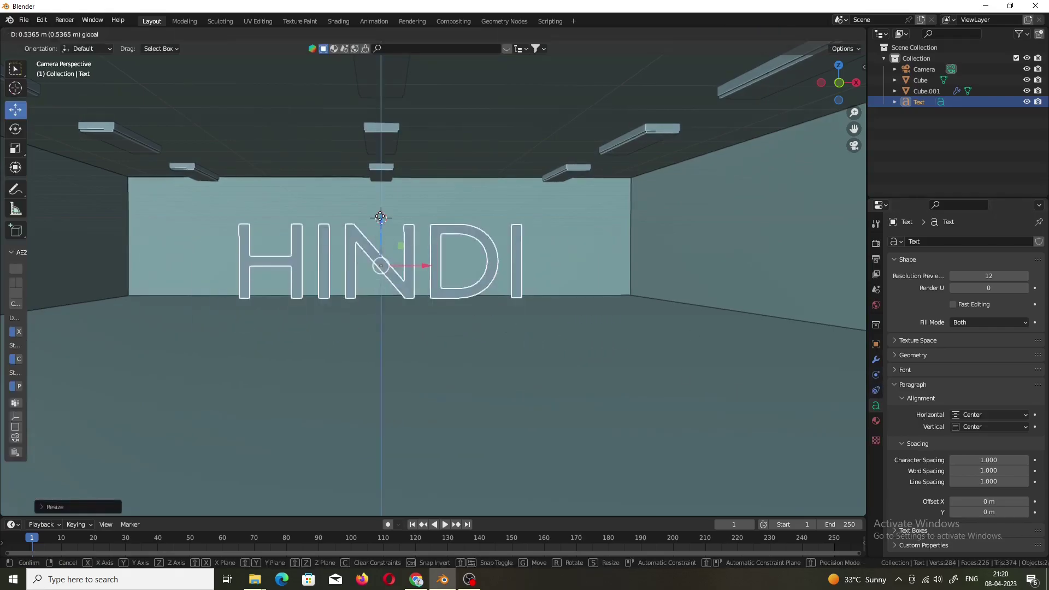
{"action": "left_click", "coordinate": [382, 262]}
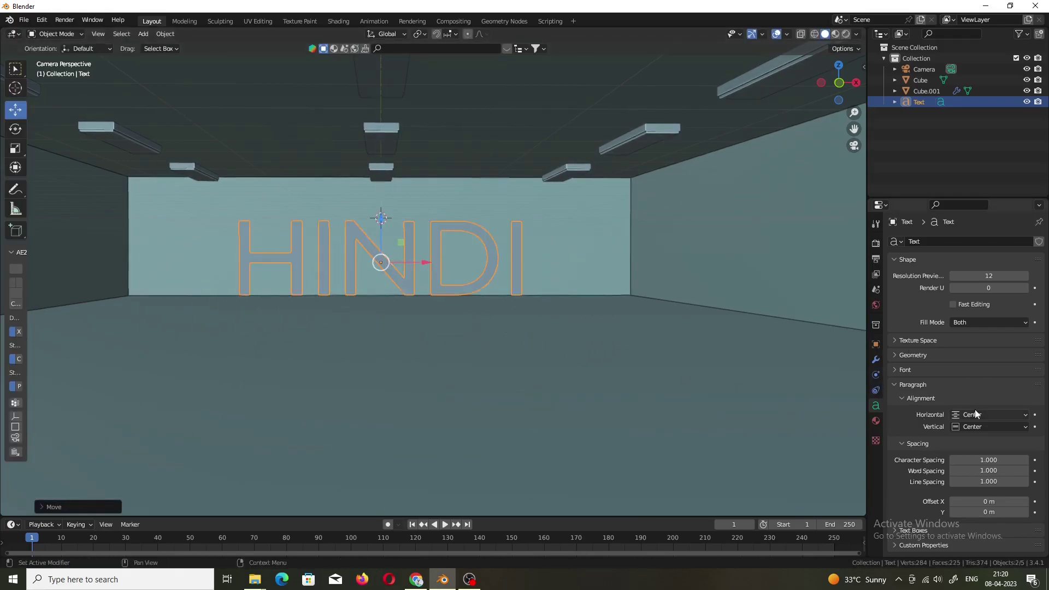
Step: Give the letters a bevel and extrude them to 0.06 m
{"action": "left_click", "coordinate": [921, 354]}
{"action": "left_click_drag", "start_coordinate": [981, 457], "coordinate": [989, 457]}
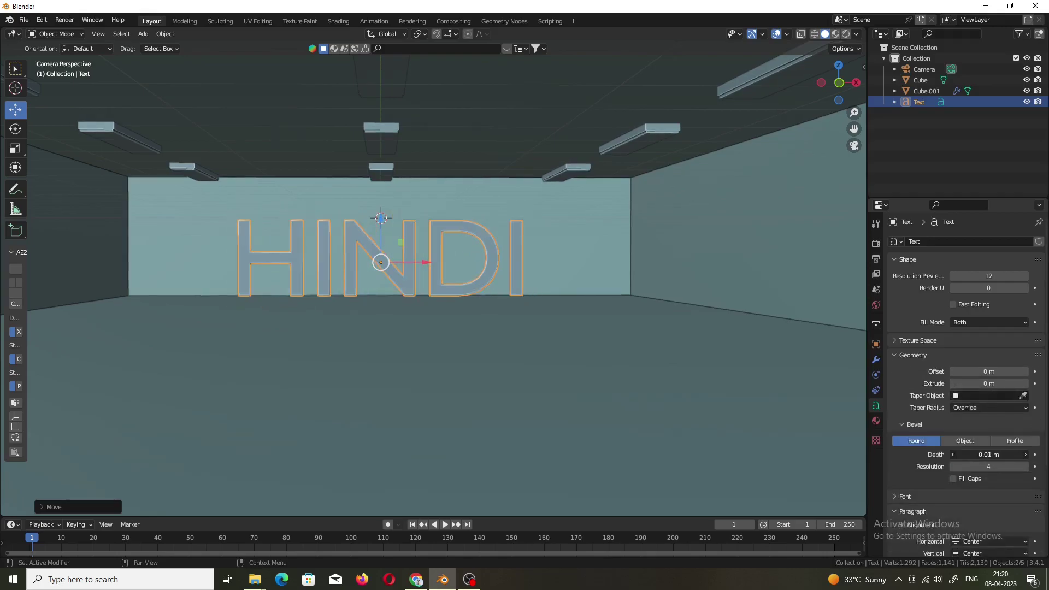
{"action": "mouse_move", "coordinate": [468, 284]}
{"action": "middle_mouse_down"}
{"action": "mouse_move", "coordinate": [433, 280]}
{"action": "mouse_move", "coordinate": [544, 378]}
{"action": "middle_mouse_up"}
{"action": "key", "text": "KP_Divide"}
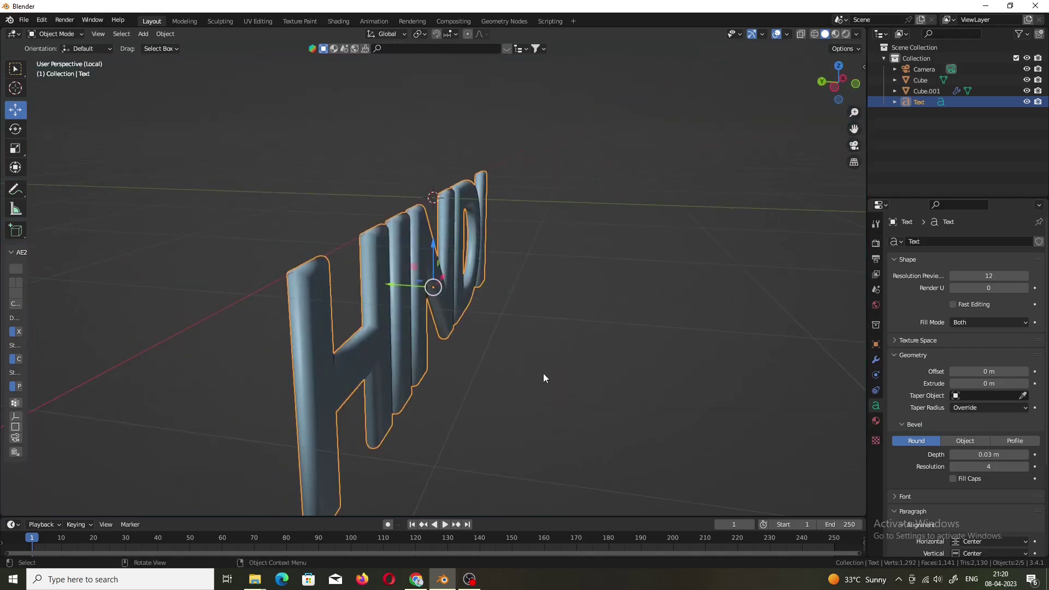
{"action": "left_click_drag", "start_coordinate": [967, 383], "coordinate": [983, 383]}
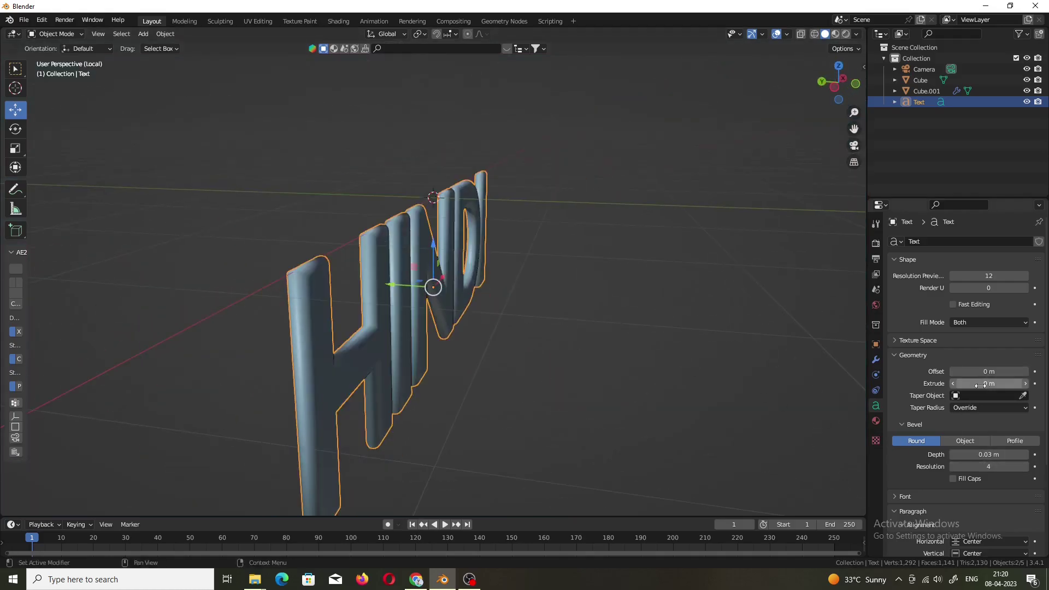
{"action": "left_click", "coordinate": [952, 384]}
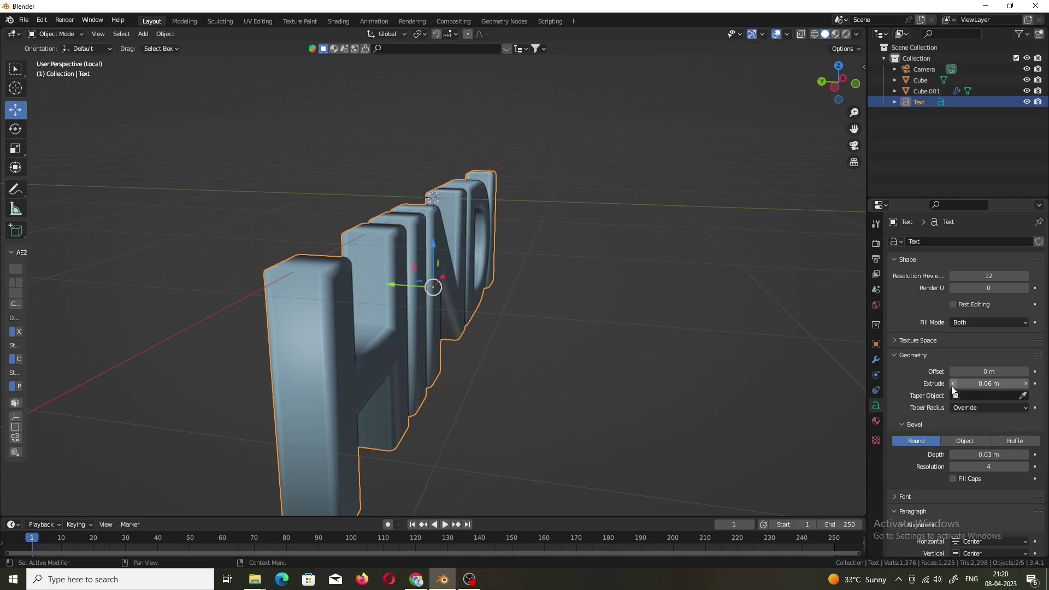
{"action": "left_click", "coordinate": [585, 328]}
{"action": "mouse_move", "coordinate": [585, 328]}
{"action": "middle_mouse_down"}
{"action": "mouse_move", "coordinate": [448, 302]}
{"action": "mouse_move", "coordinate": [698, 366]}
{"action": "mouse_move", "coordinate": [825, 414]}
{"action": "middle_mouse_up"}
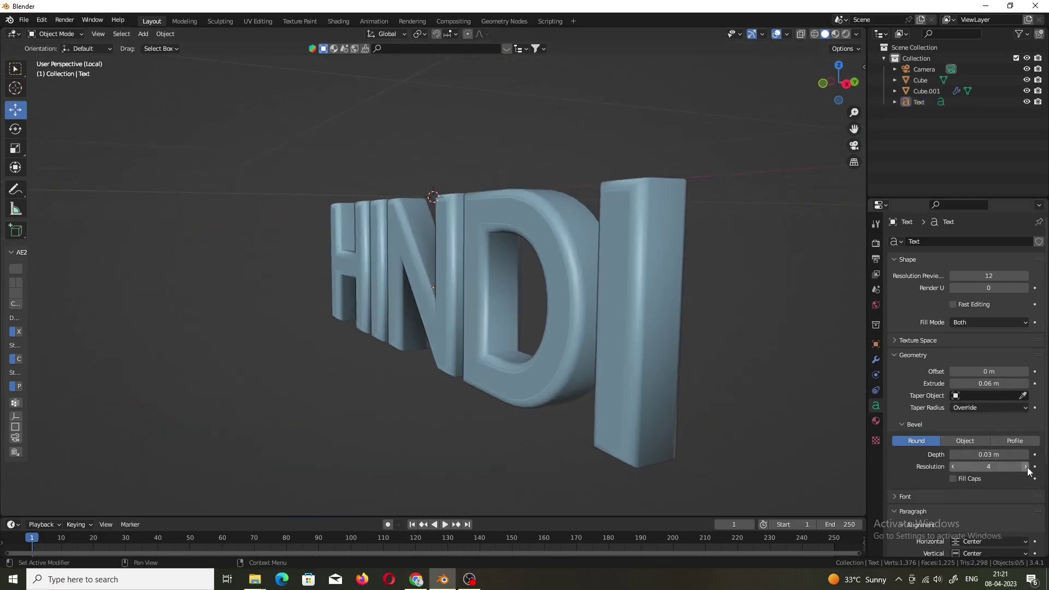
Step: Reduce the bevel depth to 0.01 m and rescale the HINDI text
{"action": "left_click_drag", "start_coordinate": [986, 456], "coordinate": [964, 456]}
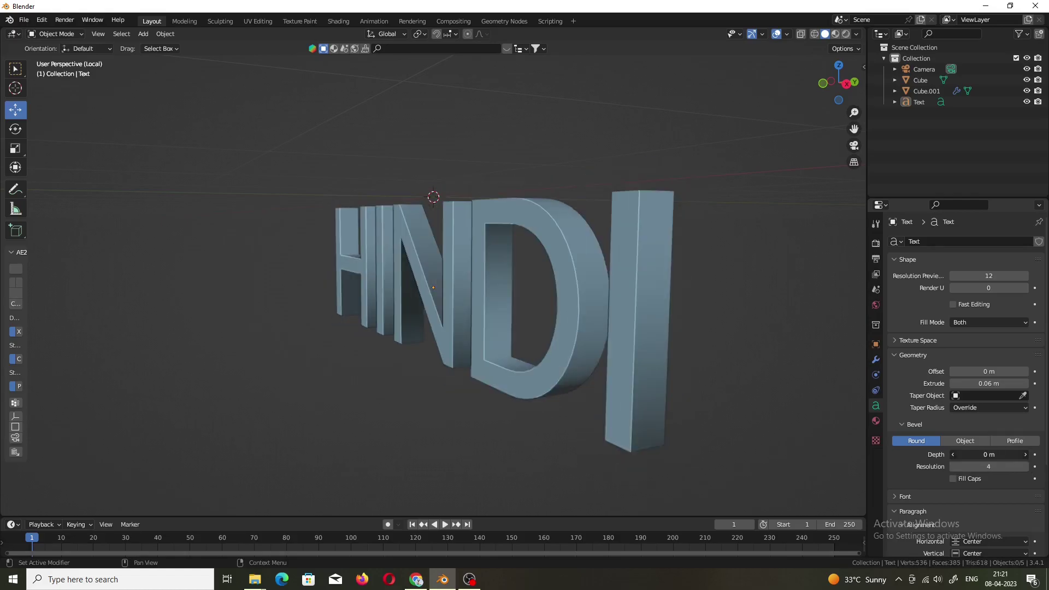
{"action": "middle_click_drag", "start_coordinate": [781, 426], "coordinate": [728, 433]}
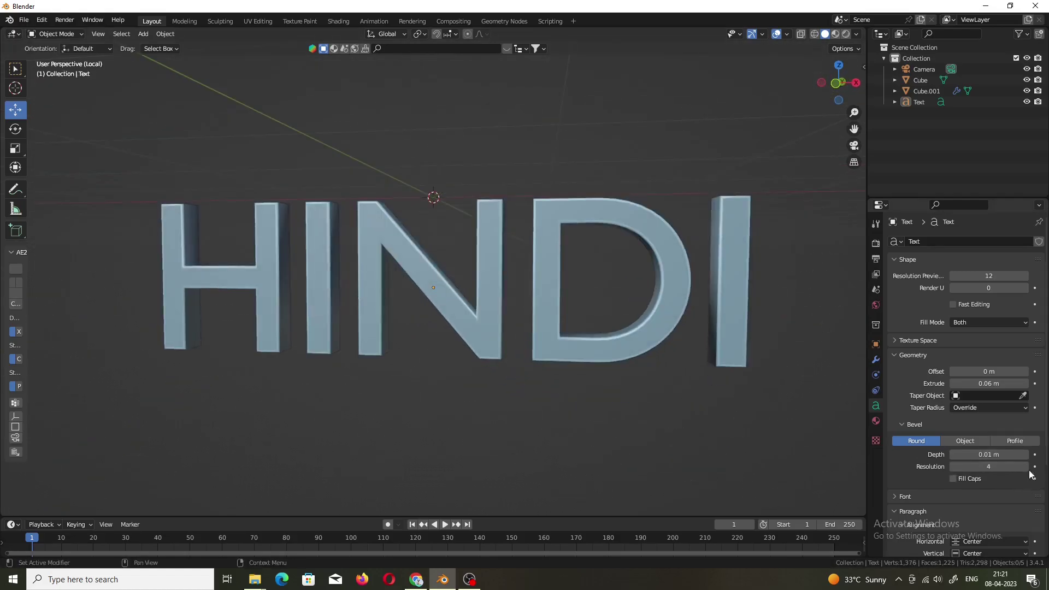
{"action": "key", "text": "KP_0"}
{"action": "key", "text": "s"}
{"action": "left_click", "coordinate": [647, 351]}
Step: Rotate the HINDI text to -90° around Z
{"action": "key", "text": "n"}
{"action": "left_click_drag", "start_coordinate": [797, 157], "coordinate": [798, 157]}
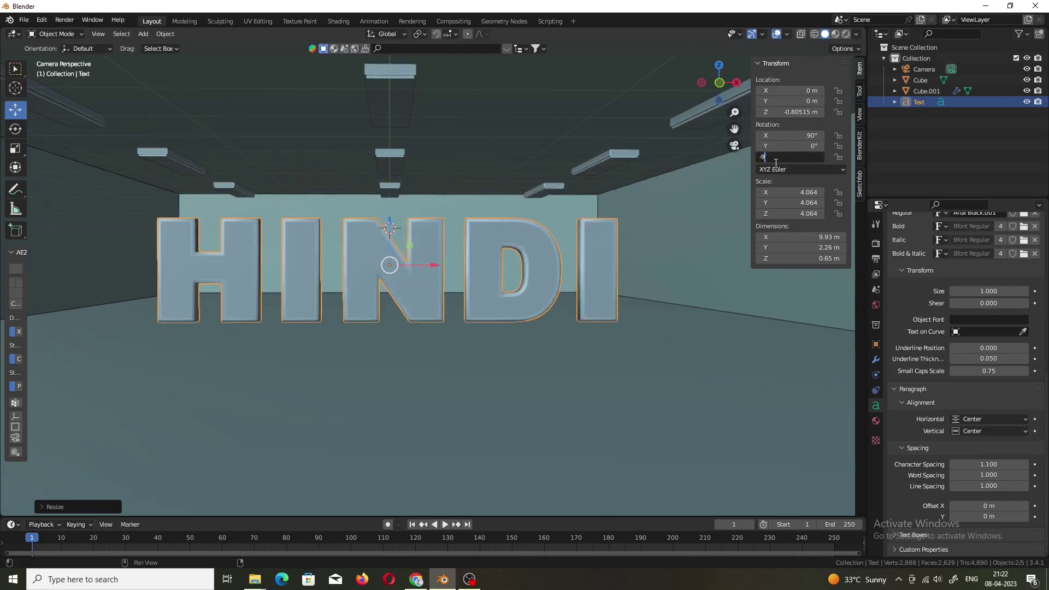
{"action": "type", "text": "0"}
{"action": "key", "text": "Return"}
{"action": "key", "text": "n"}
Step: Move the text against the garage's right wall and enlarge it to 6.240 scale
{"action": "key", "text": "g"}
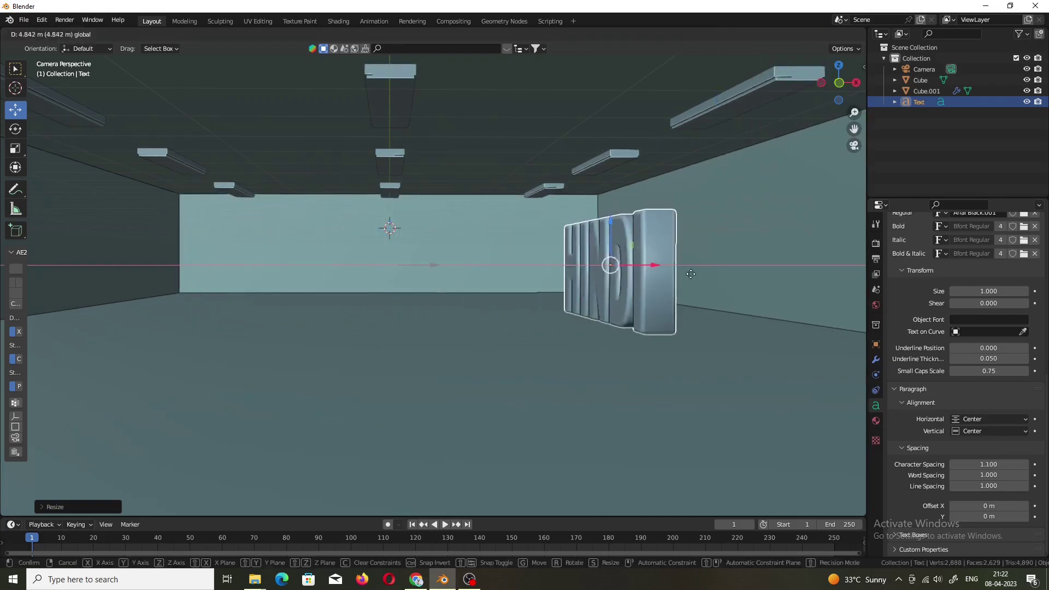
{"action": "left_click", "coordinate": [838, 307]}
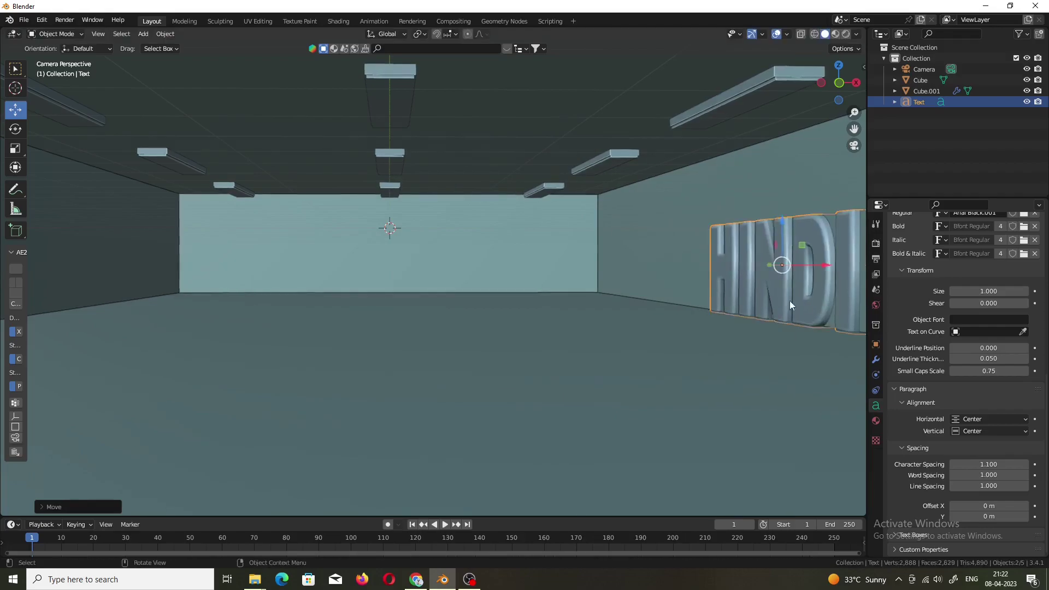
{"action": "key", "text": "Home"}
{"action": "key", "text": "g"}
{"action": "key", "text": "y"}
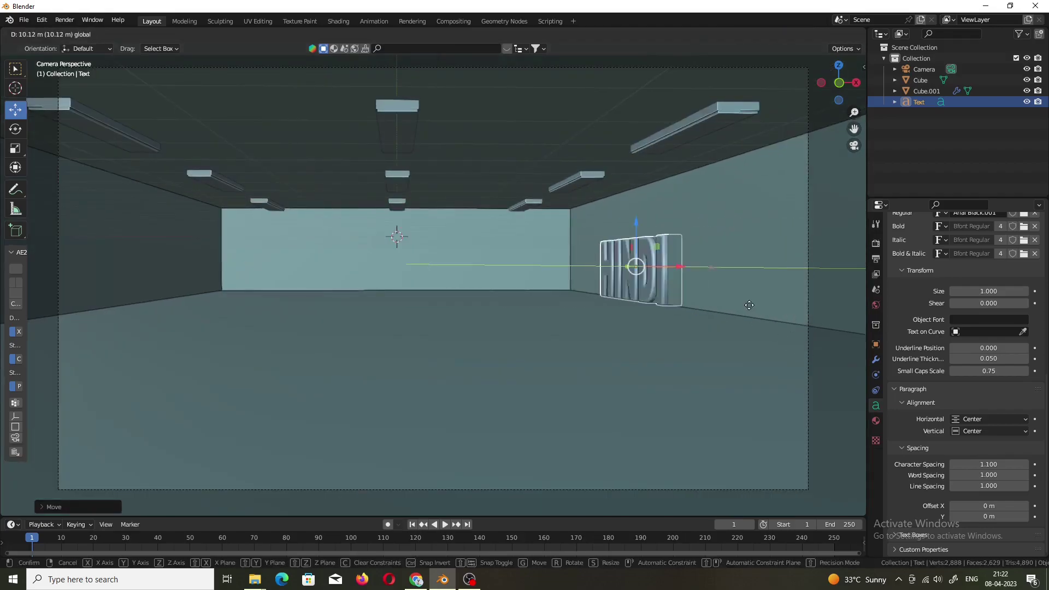
{"action": "left_click", "coordinate": [759, 309]}
{"action": "key", "text": "s"}
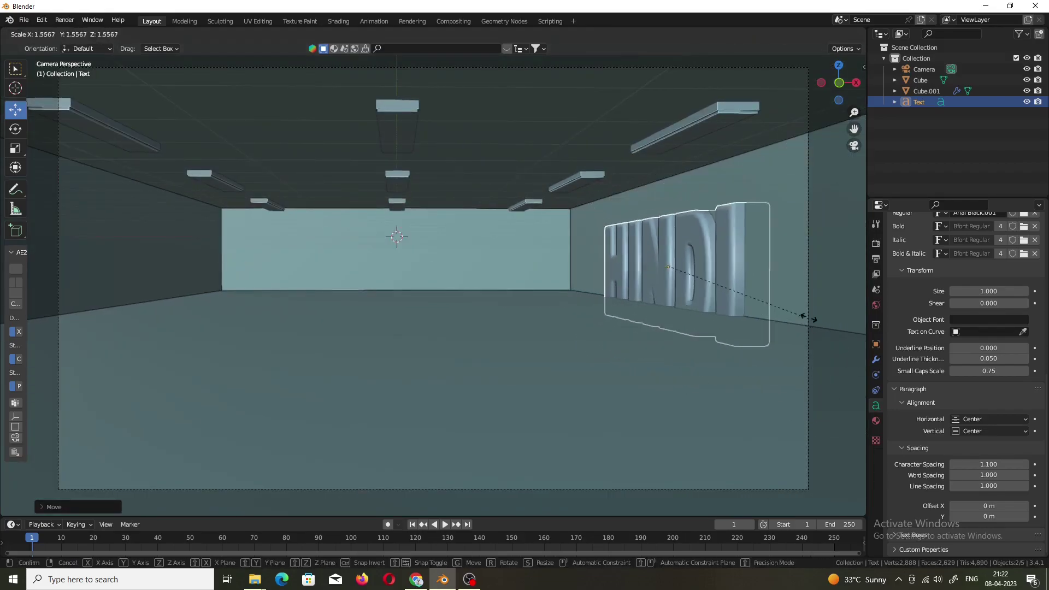
{"action": "left_click", "coordinate": [802, 316]}
{"action": "key", "text": "g"}
{"action": "key", "text": "z"}
{"action": "left_click", "coordinate": [669, 202]}
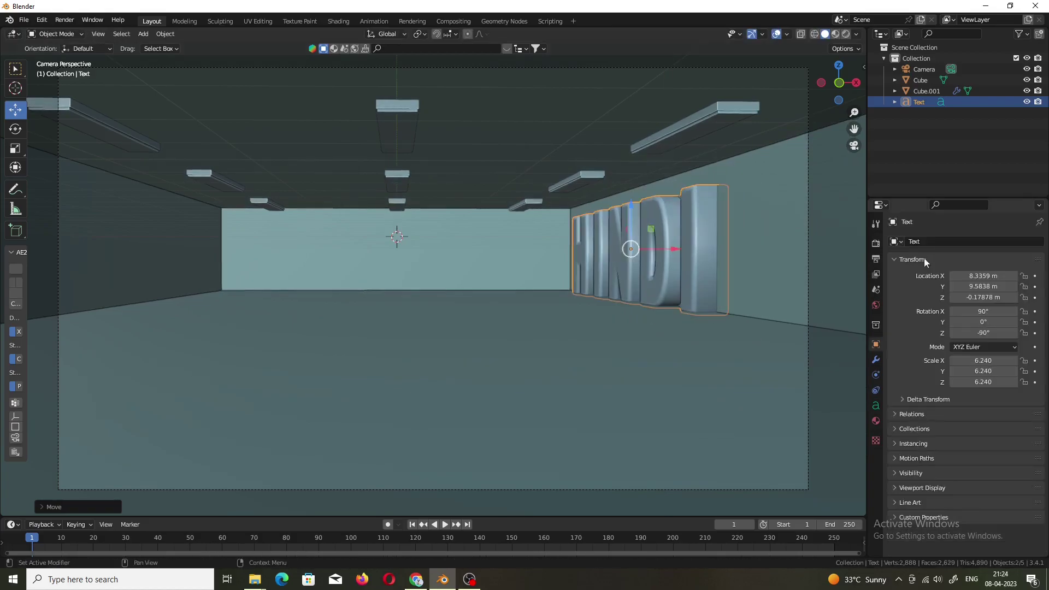
{"action": "left_click", "coordinate": [876, 359]}
{"action": "left_click", "coordinate": [972, 241]}
Step: Add a Mirror modifier to the text using the room Cube as mirror object
{"action": "left_click", "coordinate": [854, 344]}
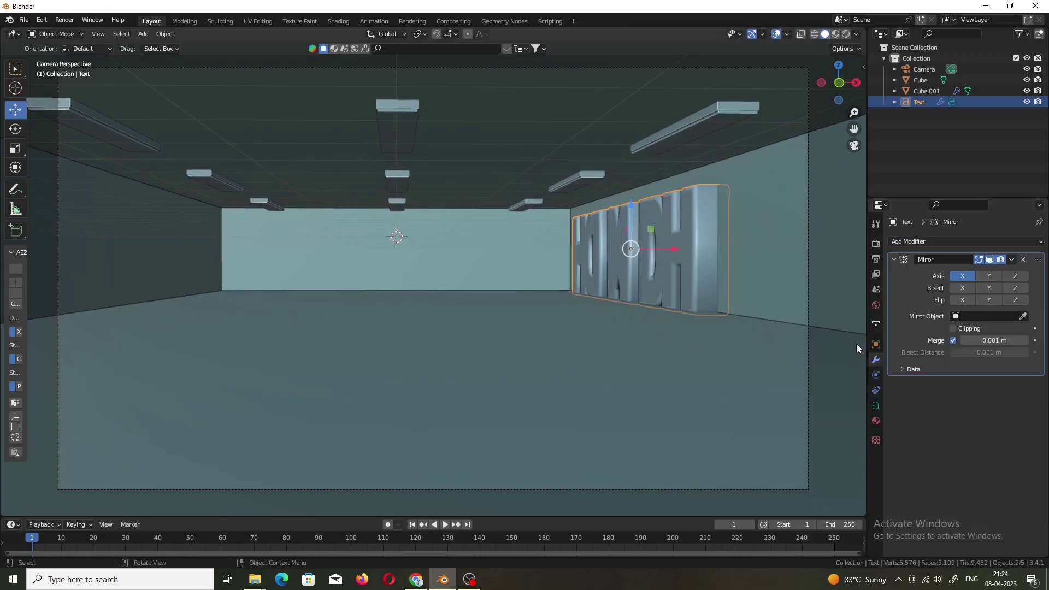
{"action": "left_click", "coordinate": [1026, 316]}
{"action": "left_click", "coordinate": [451, 383]}
{"action": "scroll", "coordinate": [539, 378], "scroll_direction": "down", "scroll_amount": 2}
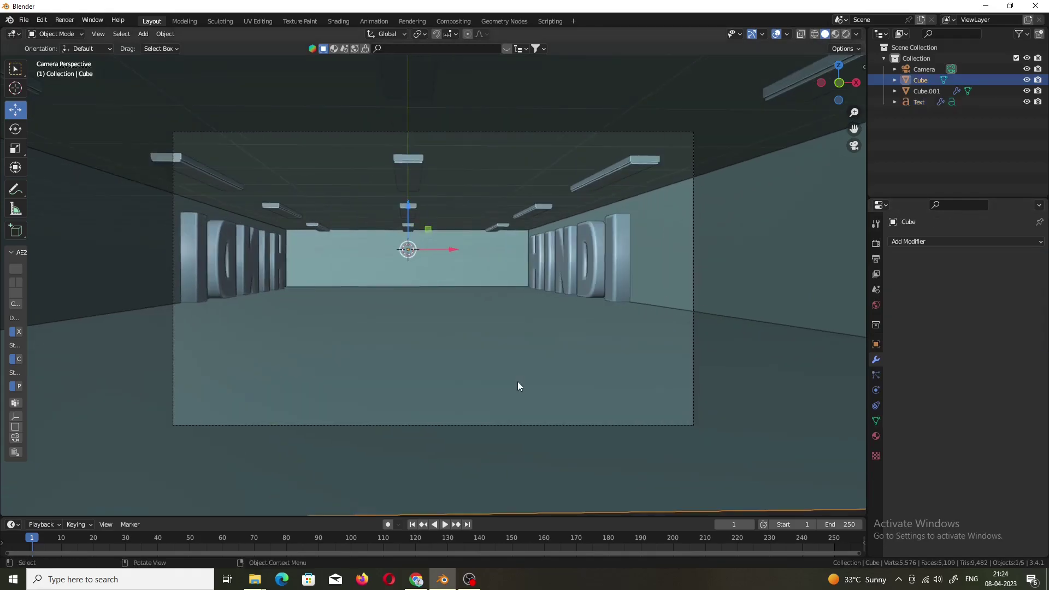
{"action": "scroll", "coordinate": [483, 402], "scroll_direction": "up", "scroll_amount": 1}
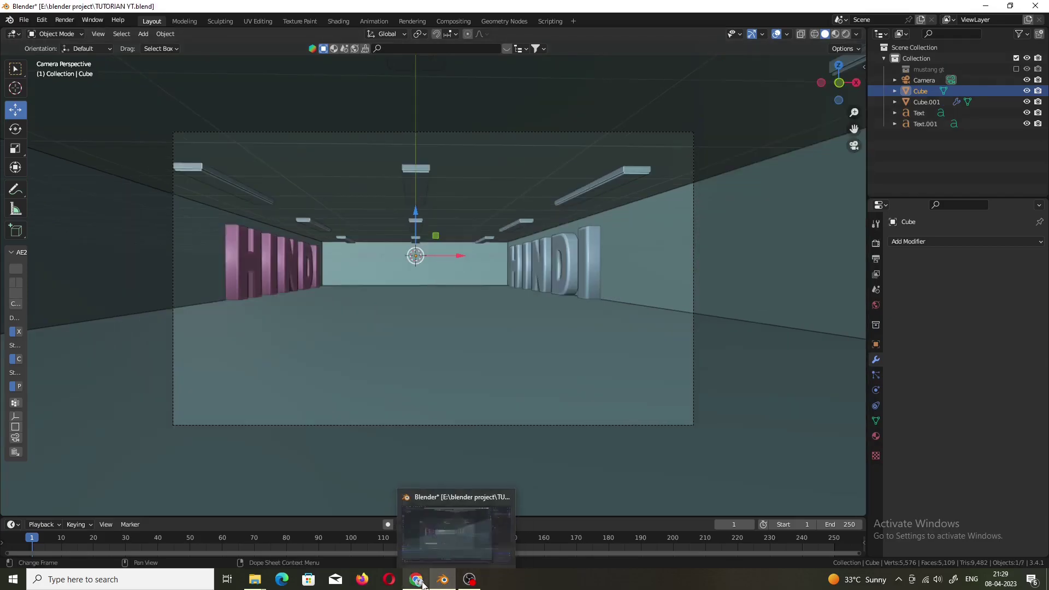
{"action": "left_click", "coordinate": [422, 584]}
{"action": "left_click", "coordinate": [177, 286]}
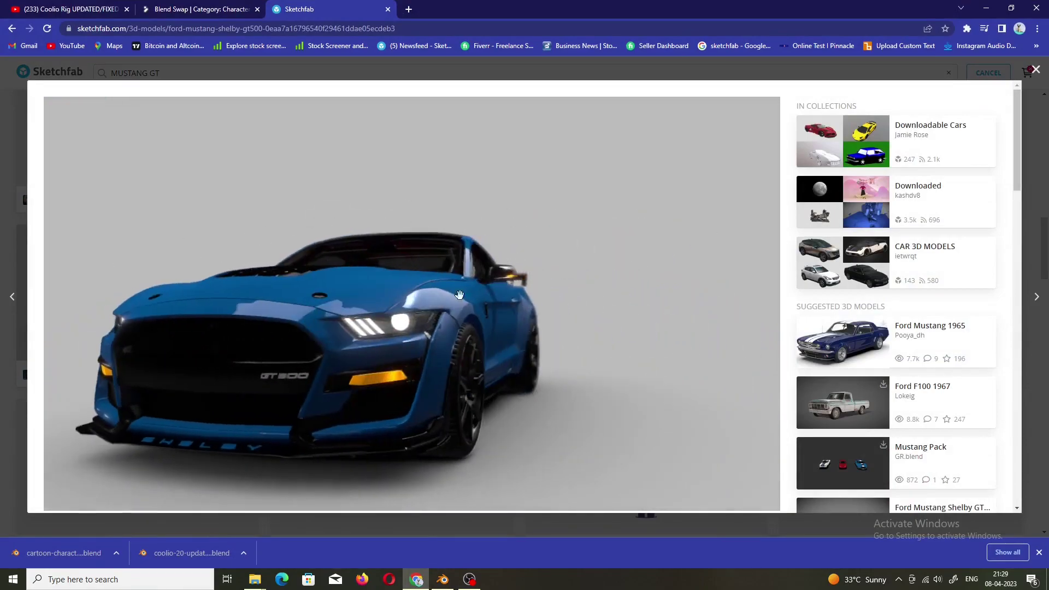
{"action": "mouse_move", "coordinate": [412, 328]}
{"action": "left_mouse_down"}
{"action": "mouse_move", "coordinate": [437, 304]}
{"action": "mouse_move", "coordinate": [446, 269]}
{"action": "mouse_move", "coordinate": [381, 304]}
{"action": "mouse_move", "coordinate": [754, 391]}
{"action": "left_mouse_up"}
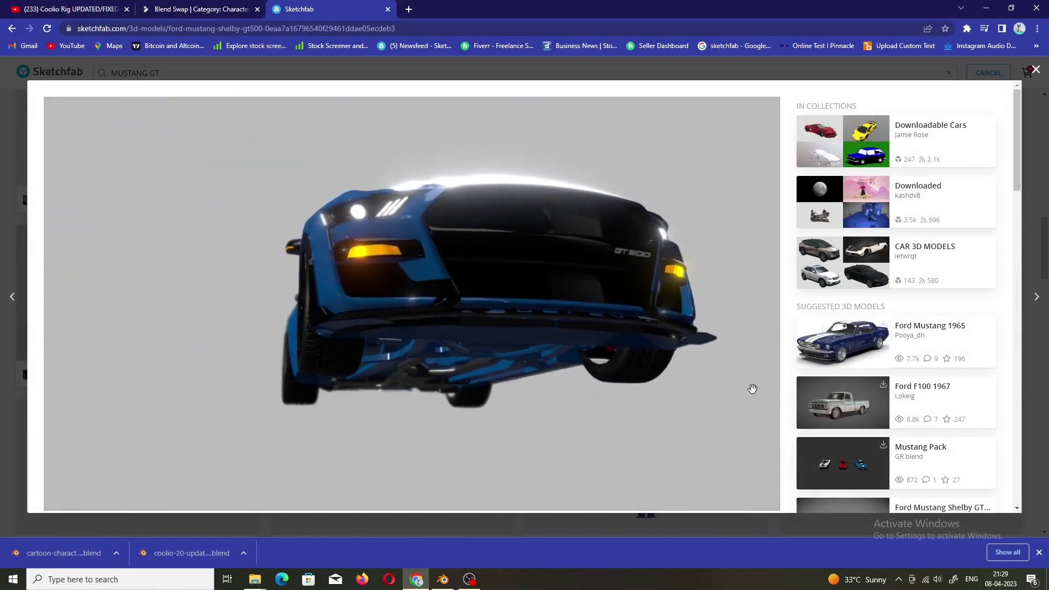
{"action": "scroll", "coordinate": [123, 414], "scroll_direction": "down", "scroll_amount": 4}
{"action": "scroll", "coordinate": [123, 413], "scroll_direction": "up", "scroll_amount": 1}
{"action": "scroll", "coordinate": [525, 382], "scroll_direction": "up", "scroll_amount": 3}
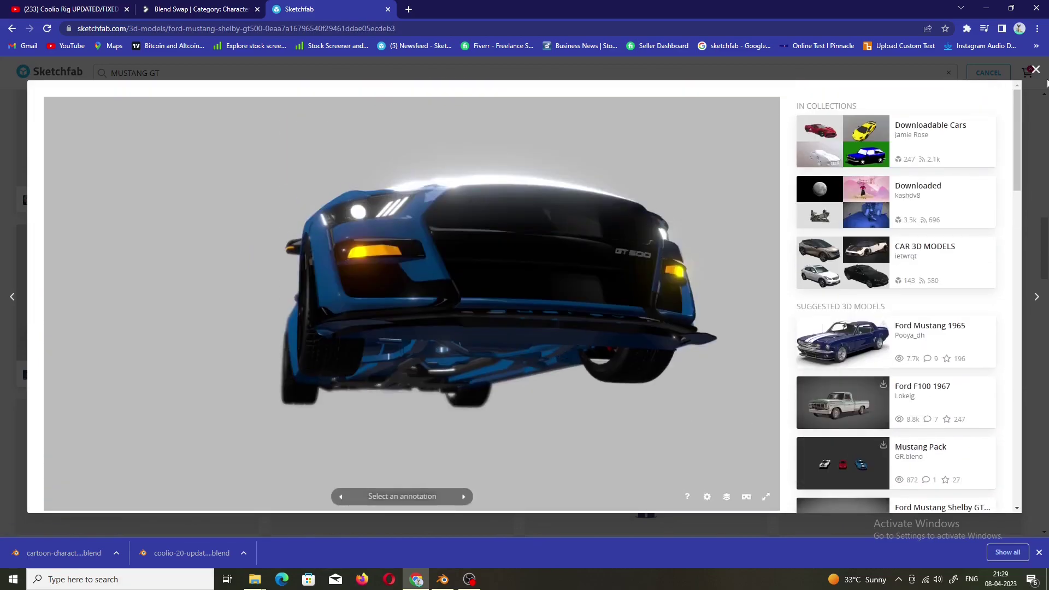
{"action": "left_click", "coordinate": [995, 12]}
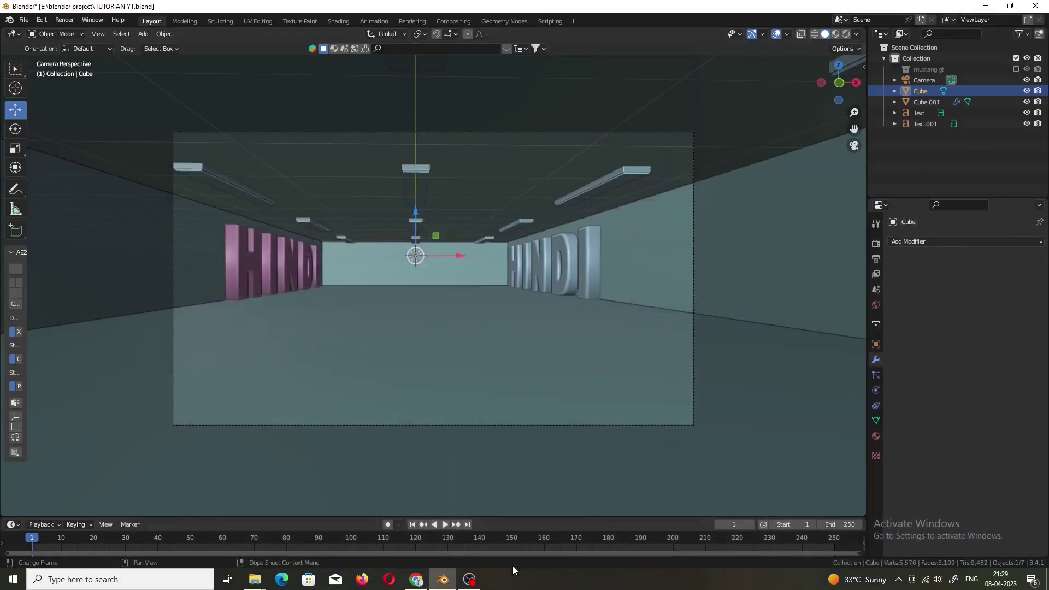
Step: Make the mustang gt collection visible, then select the car and the scene camera
{"action": "left_click", "coordinate": [1016, 69]}
{"action": "scroll", "coordinate": [492, 284], "scroll_direction": "up", "scroll_amount": 2}
{"action": "left_click", "coordinate": [490, 314]}
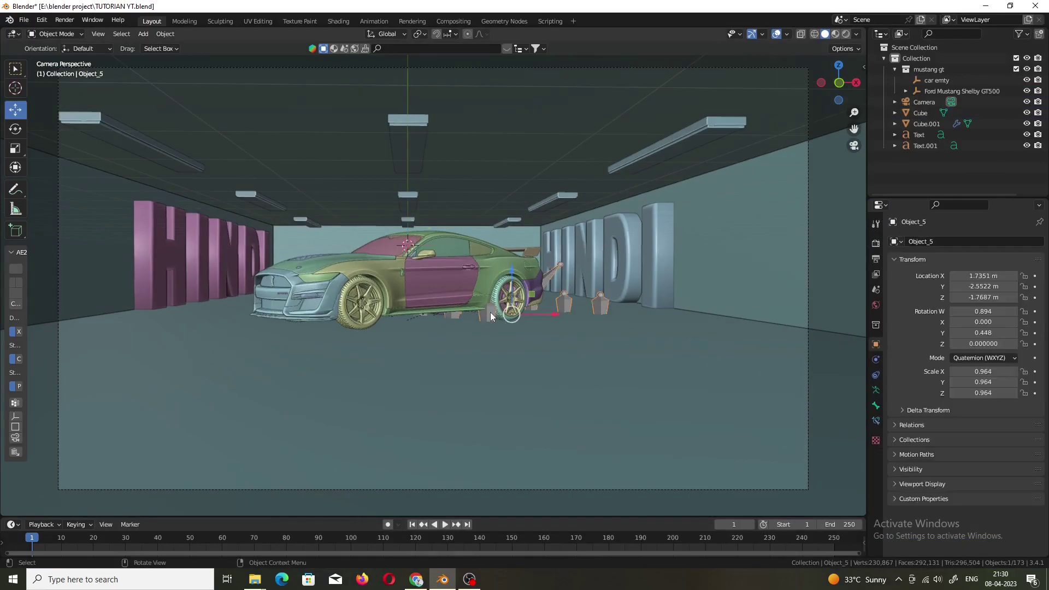
{"action": "scroll", "coordinate": [510, 284], "scroll_direction": "down", "scroll_amount": 2}
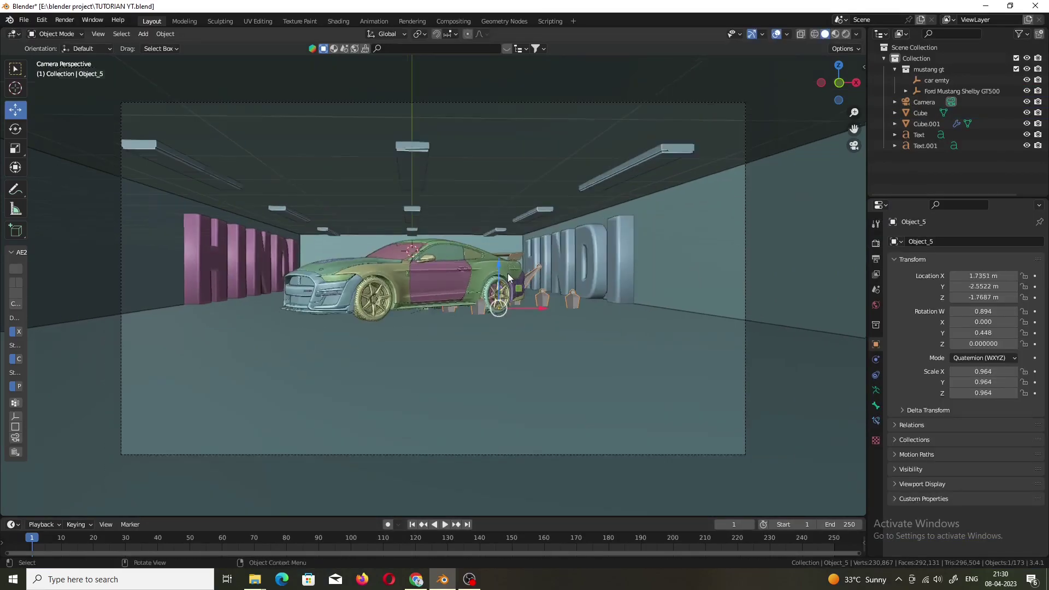
{"action": "left_click", "coordinate": [519, 455]}
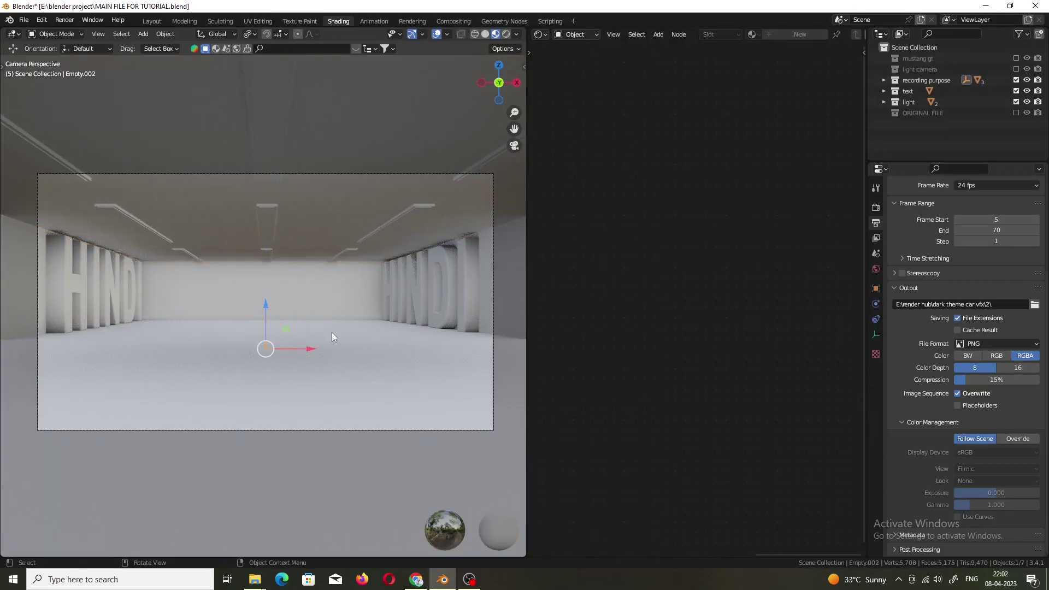
Step: Create a new material for the room mesh and add an Image Texture node
{"action": "left_click", "coordinate": [797, 34]}
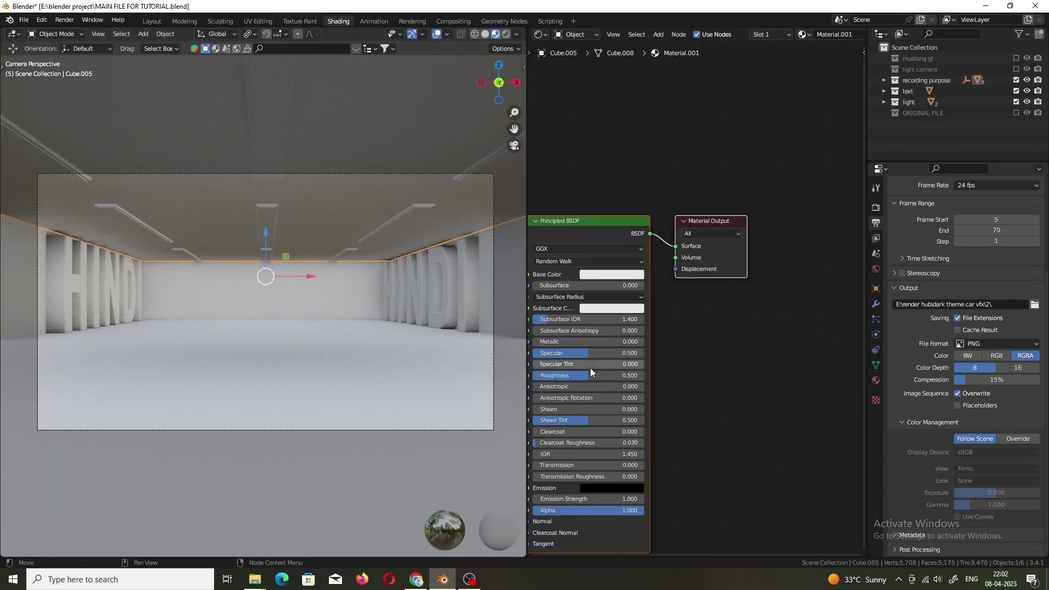
{"action": "scroll", "coordinate": [763, 322], "scroll_direction": "up", "scroll_amount": 3}
{"action": "scroll", "coordinate": [606, 313], "scroll_direction": "down", "scroll_amount": 2}
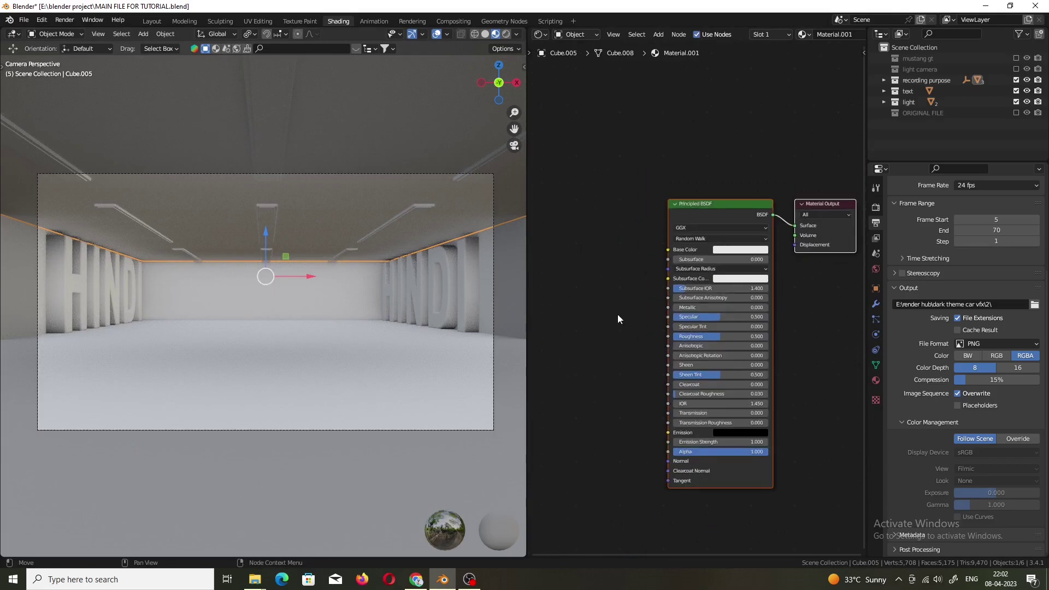
{"action": "scroll", "coordinate": [608, 312], "scroll_direction": "up", "scroll_amount": 1}
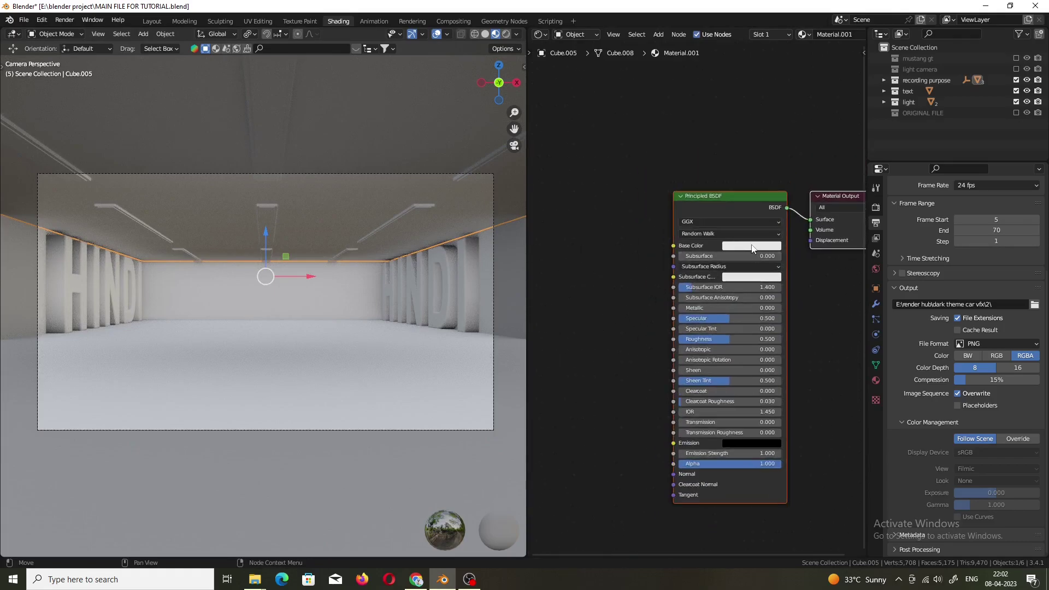
{"action": "key", "text": "shift+a"}
{"action": "left_click", "coordinate": [596, 287]}
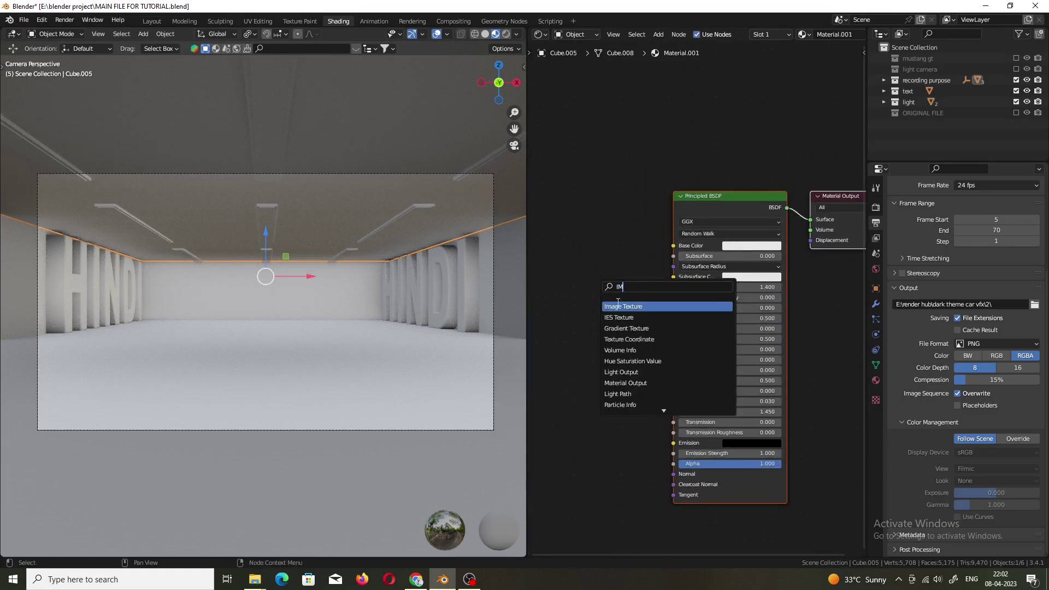
{"action": "left_click", "coordinate": [621, 306]}
{"action": "left_click", "coordinate": [563, 300]}
{"action": "scroll", "coordinate": [601, 311], "scroll_direction": "down", "scroll_amount": 2}
Step: Load the grey seamless texture from E:\BLENDER ASEETS\Texture into the node
{"action": "left_click", "coordinate": [624, 311]}
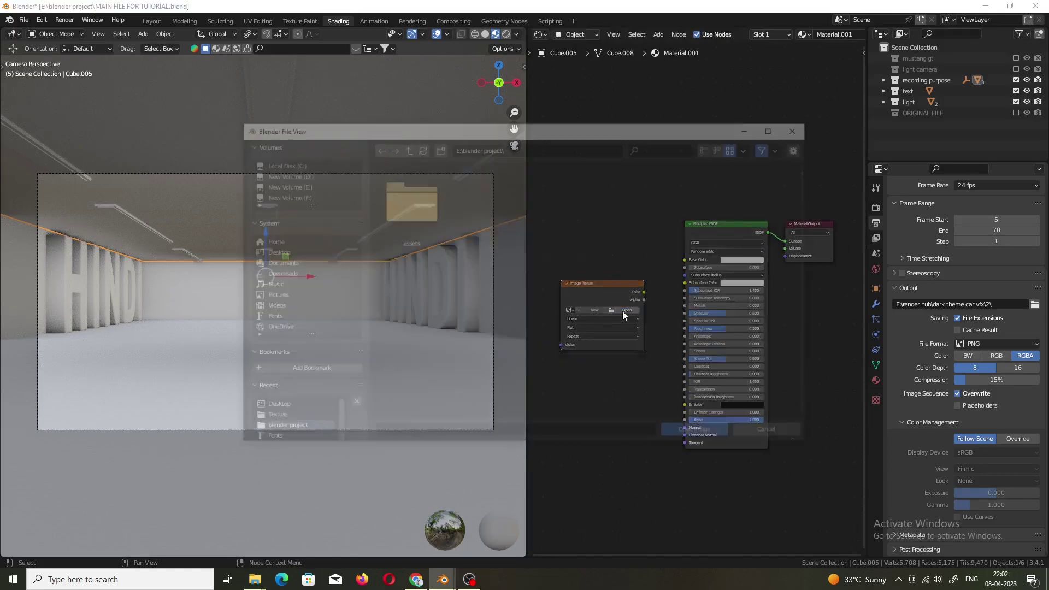
{"action": "left_click", "coordinate": [290, 186]}
{"action": "left_click", "coordinate": [492, 197]}
{"action": "scroll", "coordinate": [546, 350], "scroll_direction": "down", "scroll_amount": 1}
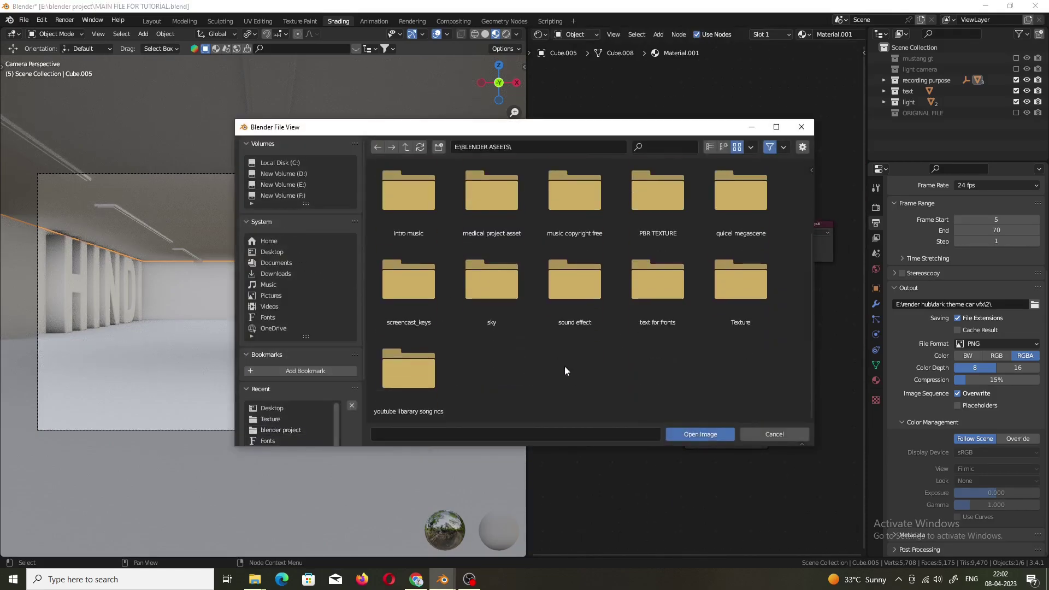
{"action": "left_click", "coordinate": [752, 308]}
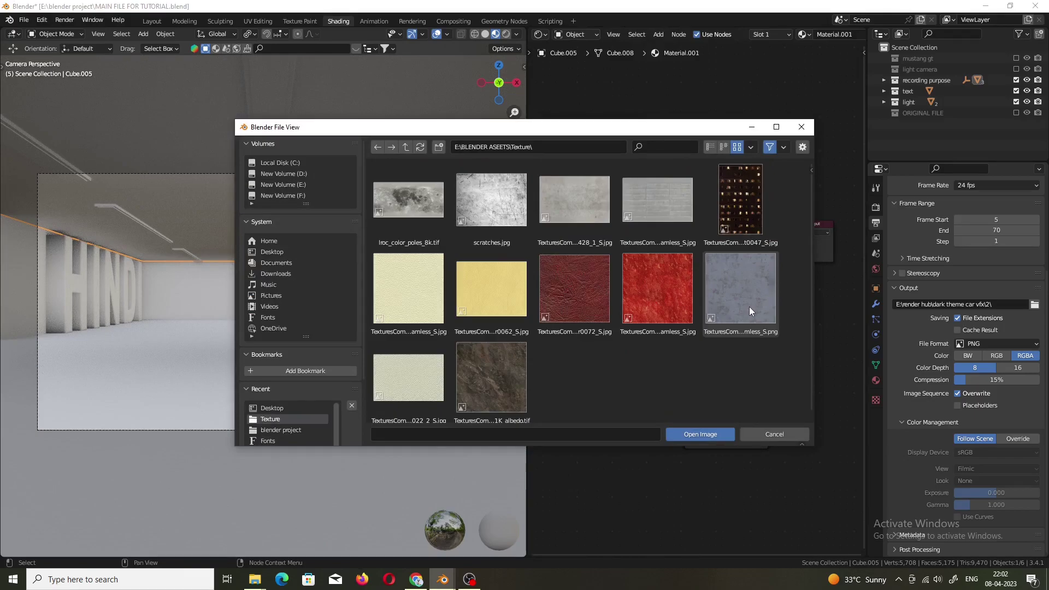
{"action": "double_click", "coordinate": [748, 306]}
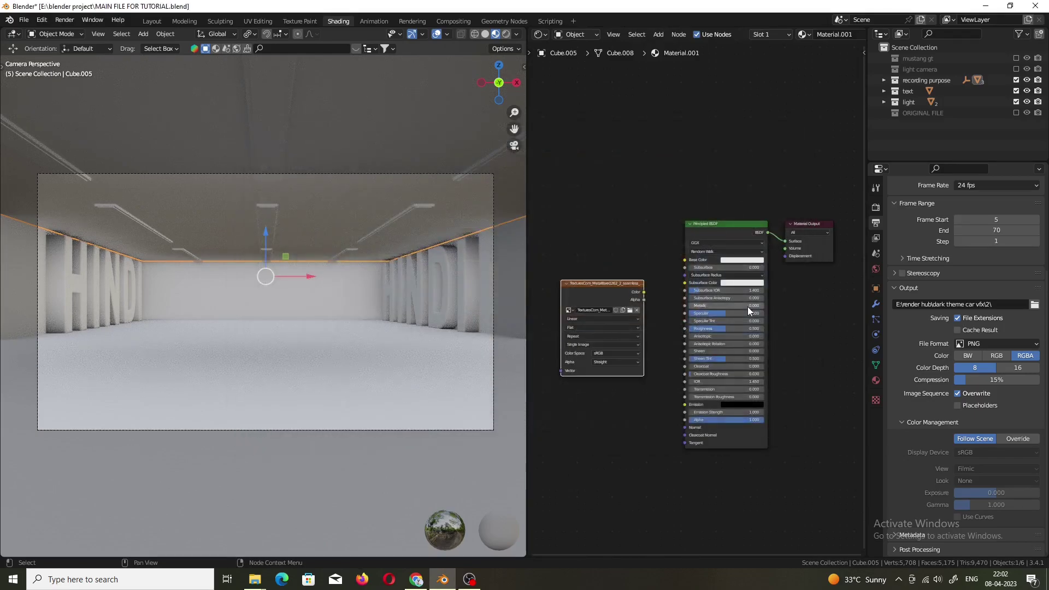
Step: Route the grey texture's Color into the room material's Roughness instead of Base Color
{"action": "left_click_drag", "start_coordinate": [683, 264], "coordinate": [683, 261]}
{"action": "left_click_drag", "start_coordinate": [620, 287], "coordinate": [592, 288]}
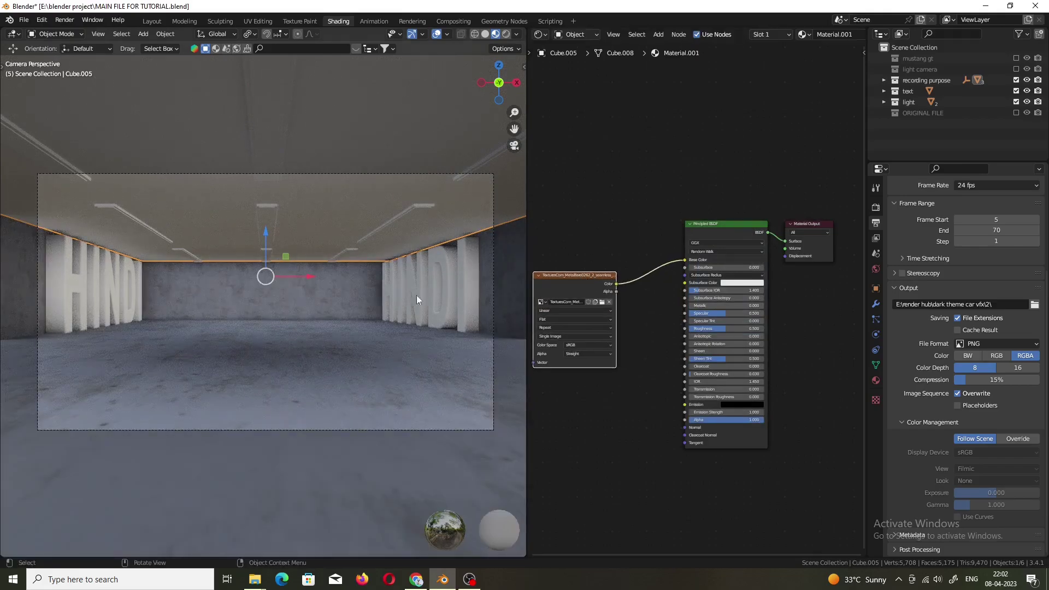
{"action": "scroll", "coordinate": [416, 295], "scroll_direction": "up", "scroll_amount": 2}
{"action": "scroll", "coordinate": [614, 306], "scroll_direction": "up", "scroll_amount": 1}
{"action": "scroll", "coordinate": [628, 301], "scroll_direction": "up", "scroll_amount": 1}
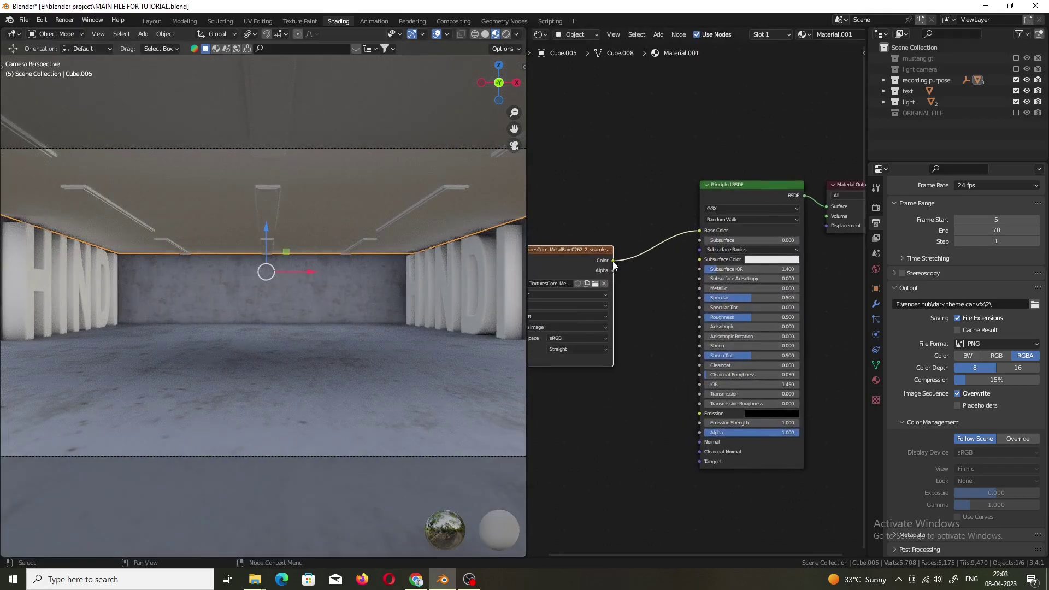
{"action": "left_click_drag", "start_coordinate": [690, 317], "coordinate": [694, 317]}
{"action": "left_click_drag", "start_coordinate": [699, 230], "coordinate": [670, 231]}
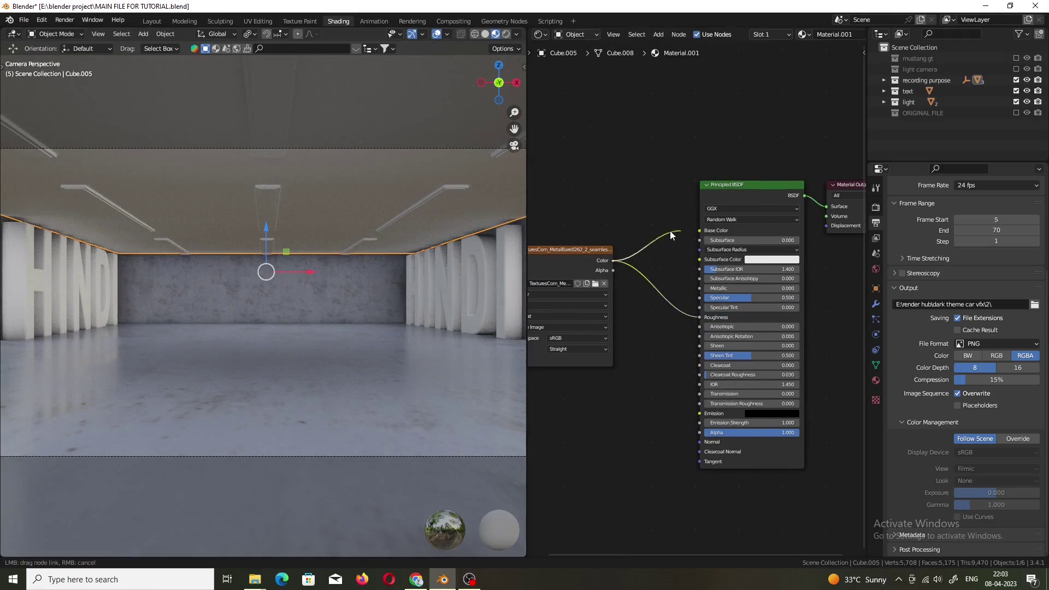
Step: Set the room material's Base Color to near-black, value about 0.05
{"action": "scroll", "coordinate": [731, 277], "scroll_direction": "up", "scroll_amount": 1}
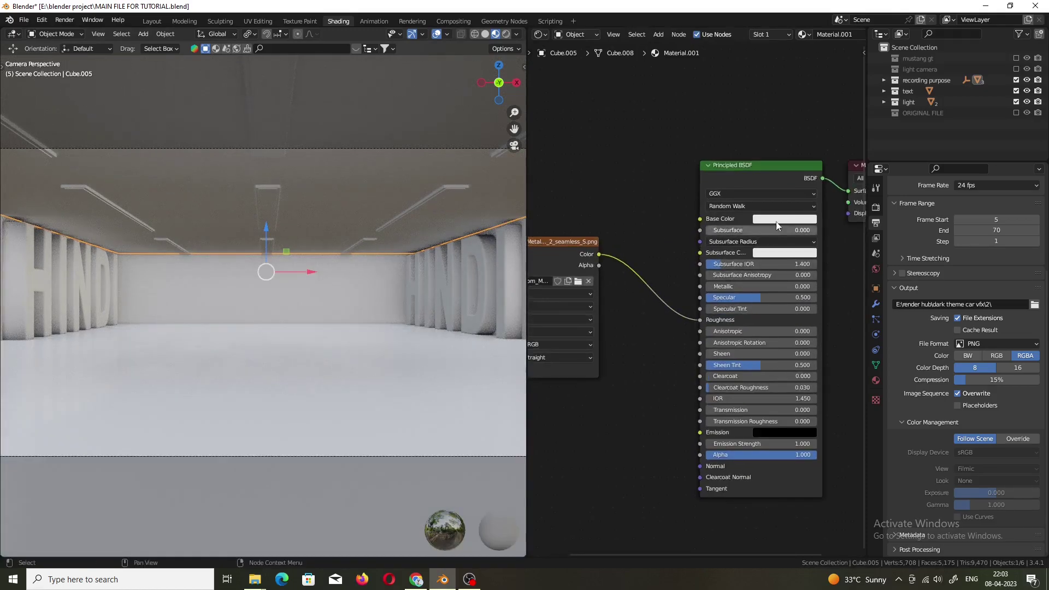
{"action": "left_click", "coordinate": [784, 219]}
{"action": "mouse_move", "coordinate": [837, 130]}
{"action": "left_mouse_down"}
{"action": "mouse_move", "coordinate": [840, 112]}
{"action": "mouse_move", "coordinate": [840, 129]}
{"action": "left_mouse_up"}
{"action": "left_click", "coordinate": [792, 221]}
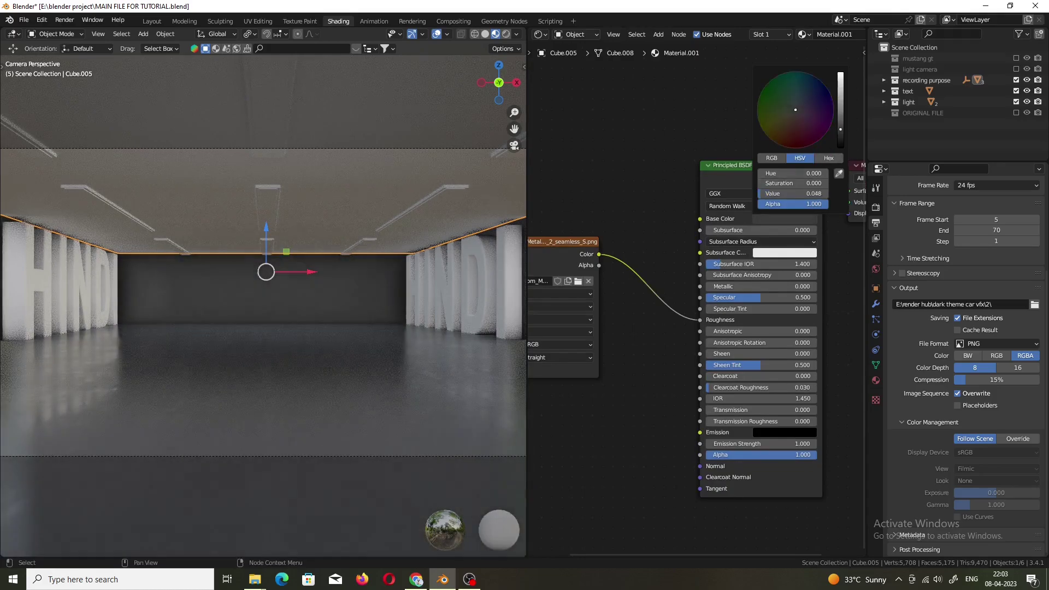
Step: Insert a ColorRamp on the roughness link and slide its white stop left for contrast
{"action": "key", "text": "shift+a"}
{"action": "type", "text": "col"}
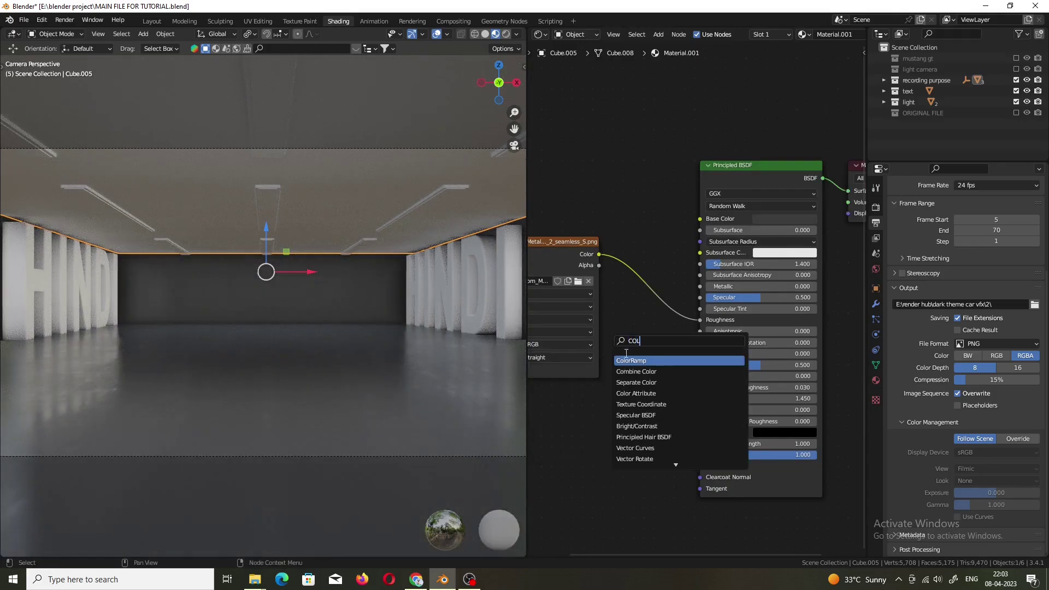
{"action": "key", "text": "Return"}
{"action": "left_click", "coordinate": [664, 395]}
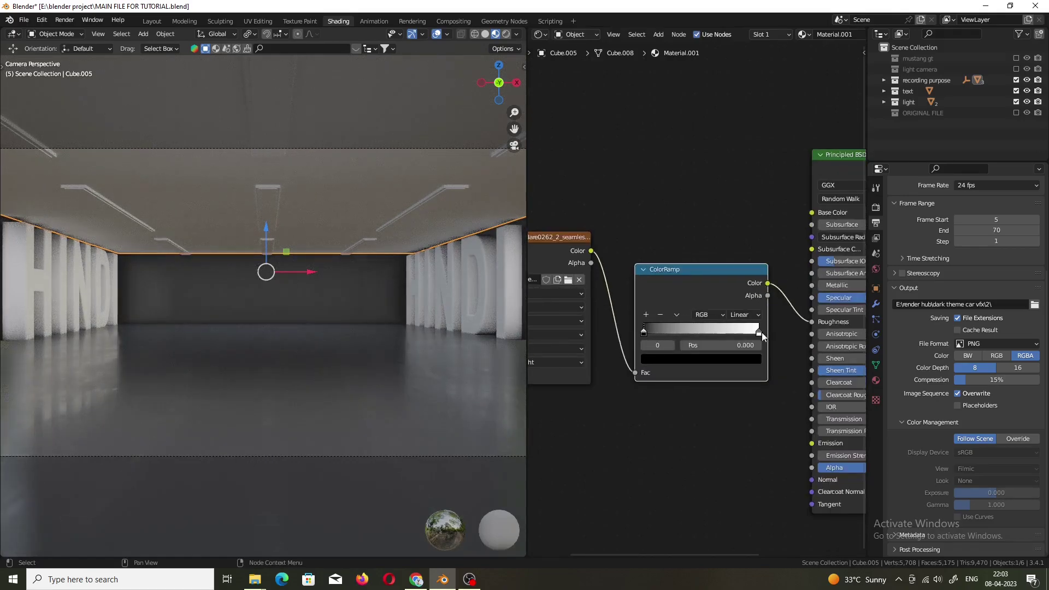
{"action": "mouse_move", "coordinate": [761, 332]}
{"action": "left_mouse_down"}
{"action": "mouse_move", "coordinate": [651, 333]}
{"action": "mouse_move", "coordinate": [693, 333]}
{"action": "left_mouse_up"}
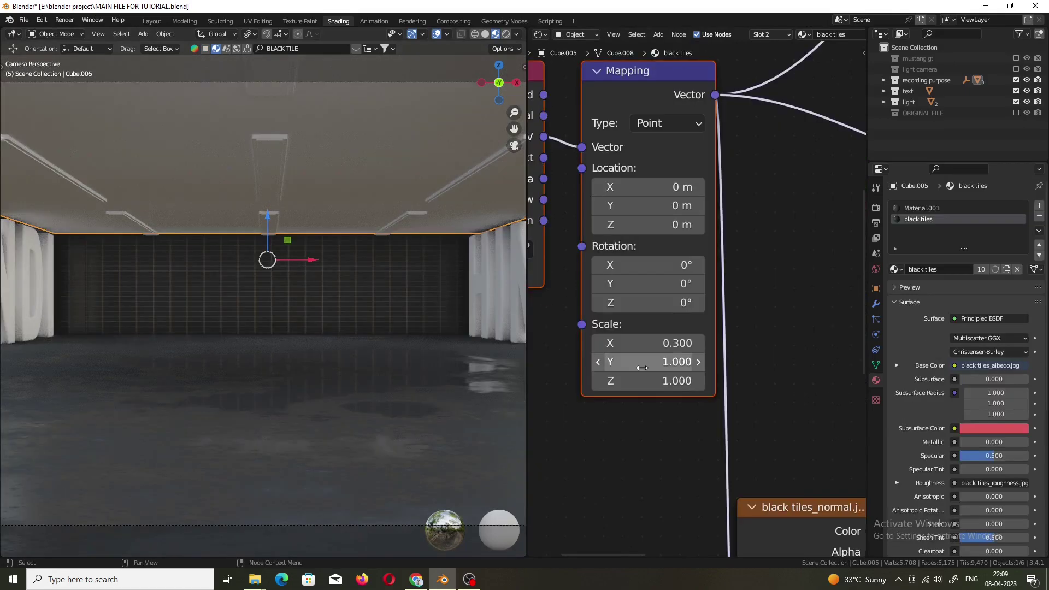
{"action": "scroll", "coordinate": [642, 367], "scroll_direction": "up", "scroll_amount": 1, "text": "ctrl"}
{"action": "scroll", "coordinate": [641, 368], "scroll_direction": "down", "scroll_amount": 1, "text": "ctrl"}
Step: Try a Value node of 0.200 on the Mapping Scale, then disconnect it
{"action": "scroll", "coordinate": [609, 434], "scroll_direction": "up", "scroll_amount": 3, "text": "ctrl"}
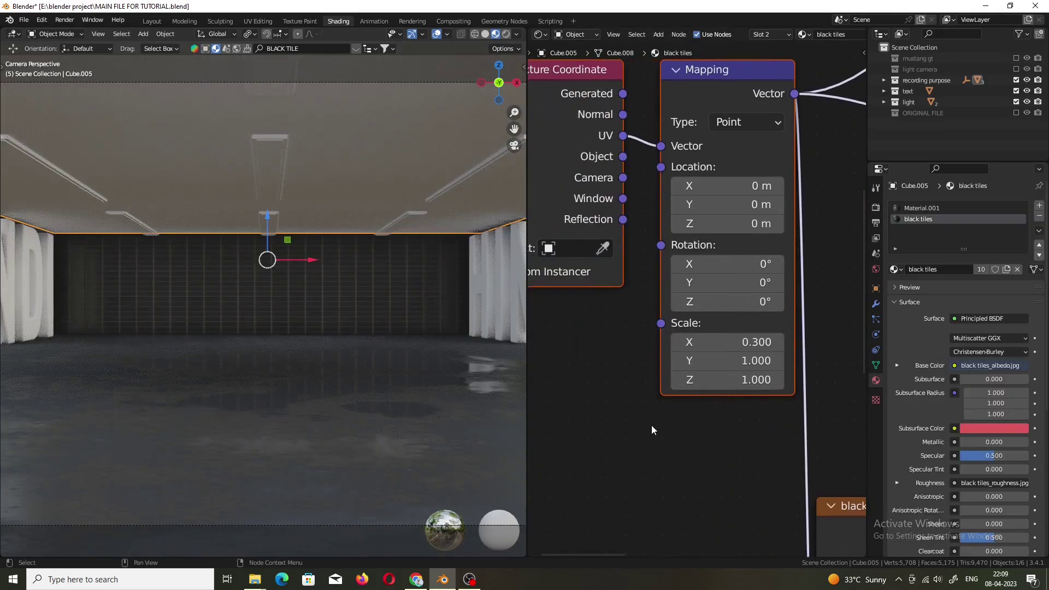
{"action": "key", "text": "shift+a"}
{"action": "type", "text": "sa"}
{"action": "key", "text": "BackSpace"}
{"action": "key", "text": "BackSpace"}
{"action": "left_click", "coordinate": [676, 444]}
{"action": "left_click_drag", "start_coordinate": [638, 374], "coordinate": [701, 321]}
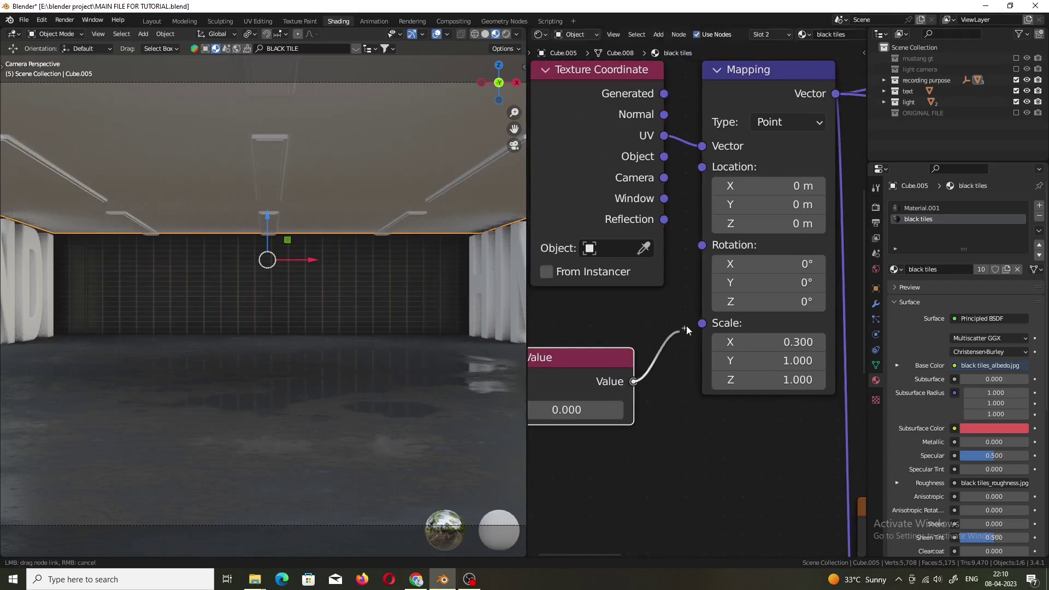
{"action": "left_click_drag", "start_coordinate": [606, 401], "coordinate": [655, 400]}
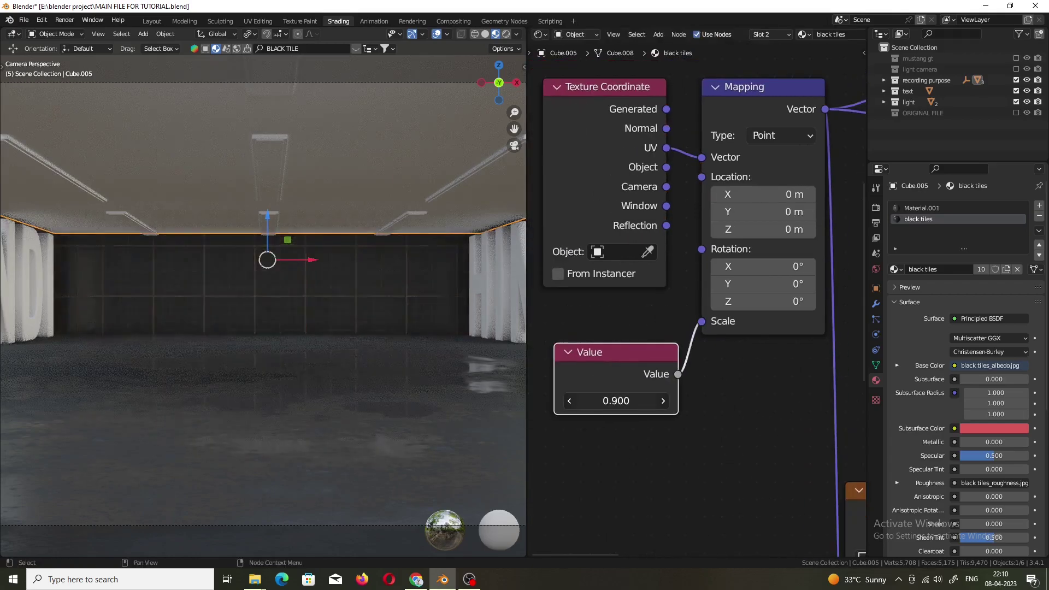
{"action": "left_click", "coordinate": [662, 401]}
{"action": "mouse_move", "coordinate": [697, 326]}
{"action": "left_mouse_down"}
{"action": "mouse_move", "coordinate": [655, 353]}
{"action": "mouse_move", "coordinate": [635, 351]}
{"action": "left_mouse_up"}
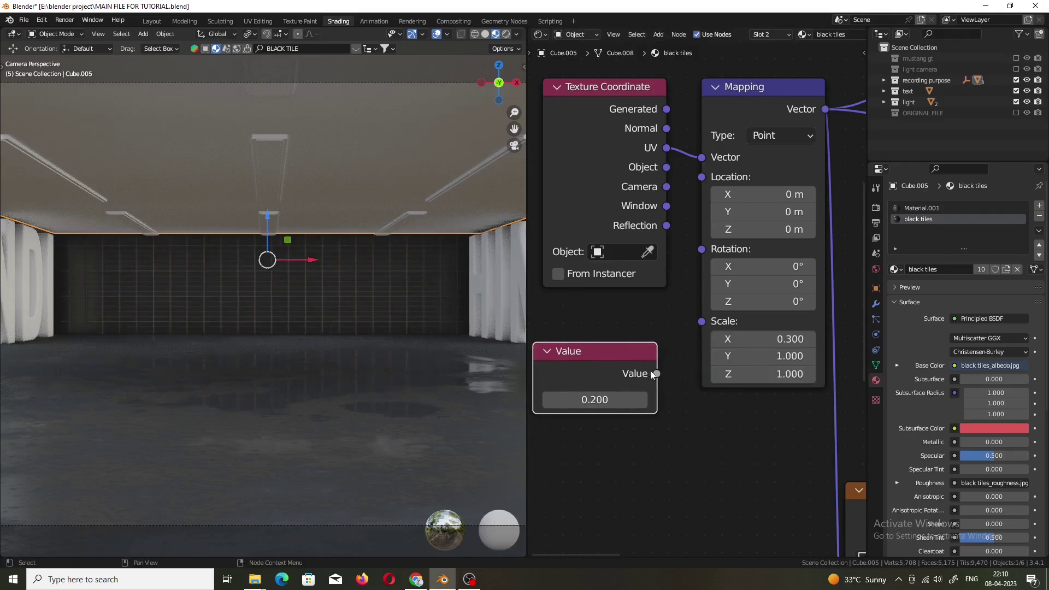
{"action": "left_click_drag", "start_coordinate": [703, 363], "coordinate": [704, 365]}
Step: Add an Image Editor below the nodes and scale the back wall's UVs down
{"action": "left_click_drag", "start_coordinate": [528, 557], "coordinate": [533, 371]}
{"action": "left_click", "coordinate": [539, 378]}
{"action": "left_click", "coordinate": [582, 441]}
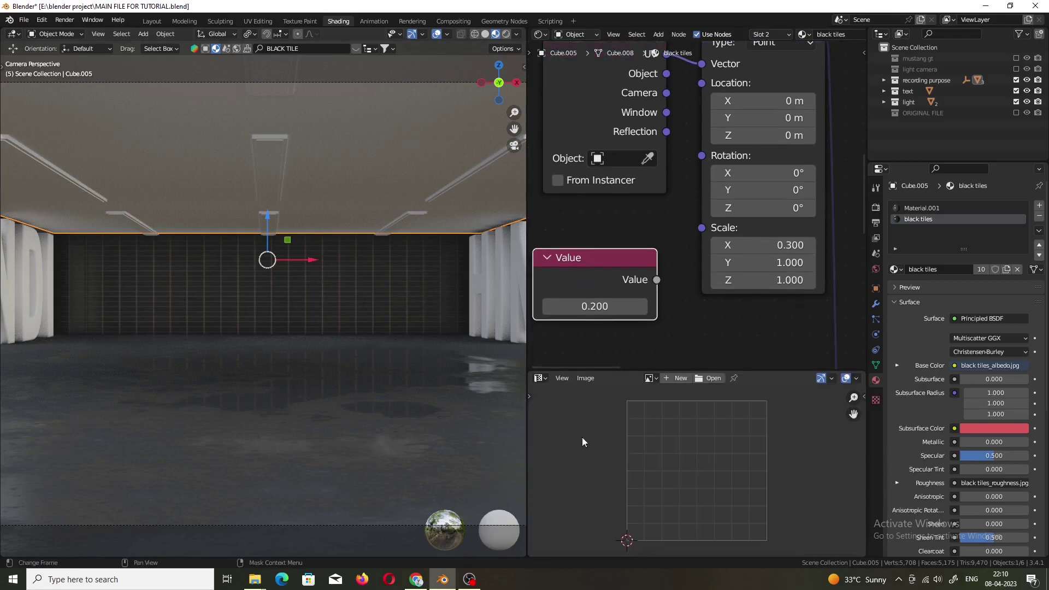
{"action": "key", "text": "Tab"}
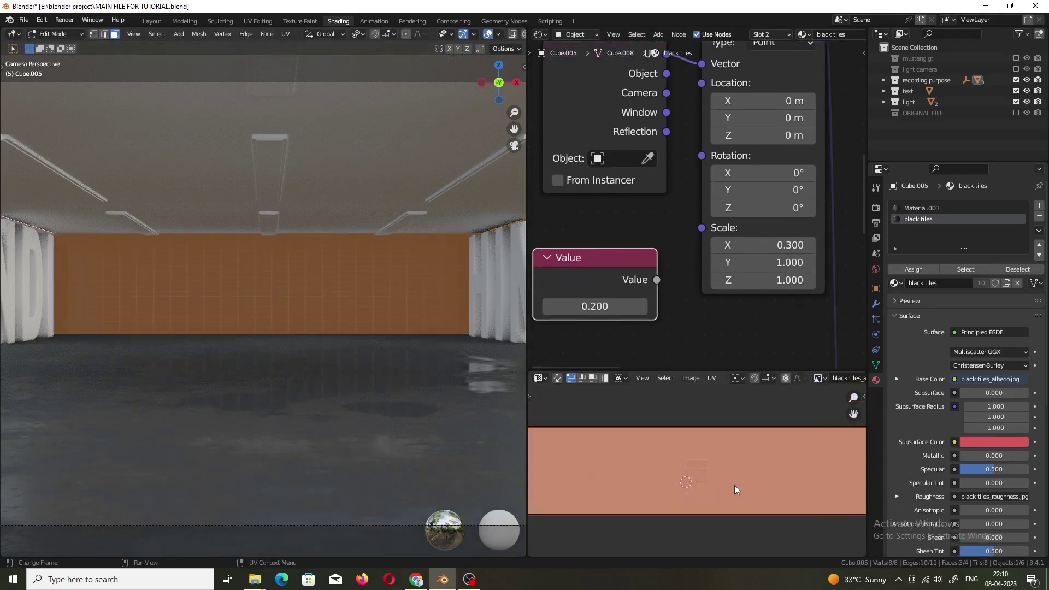
{"action": "key", "text": "s"}
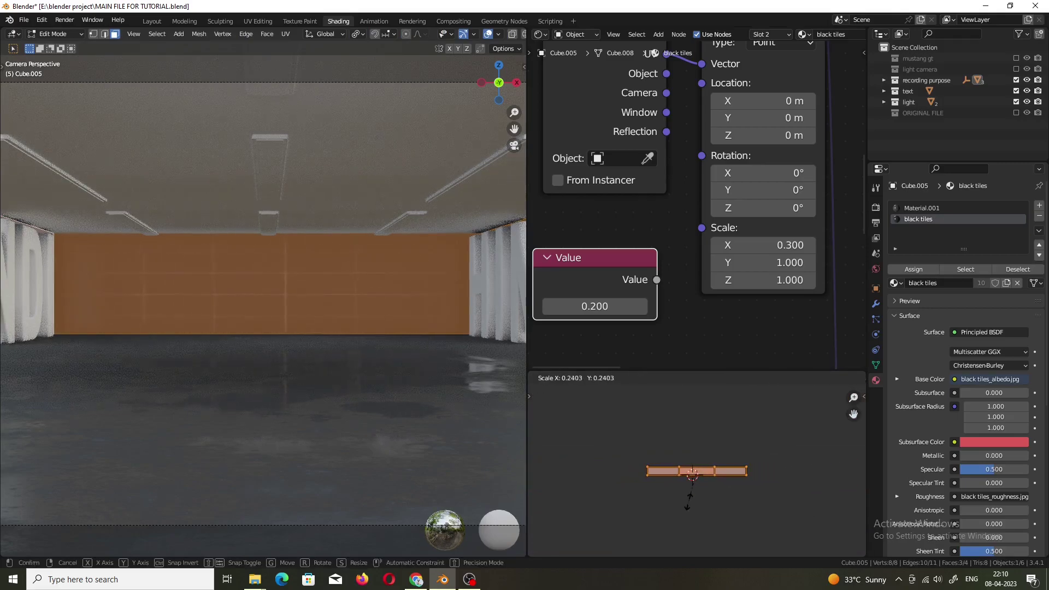
{"action": "left_click", "coordinate": [669, 501]}
{"action": "key", "text": "Tab"}
{"action": "left_click", "coordinate": [440, 297]}
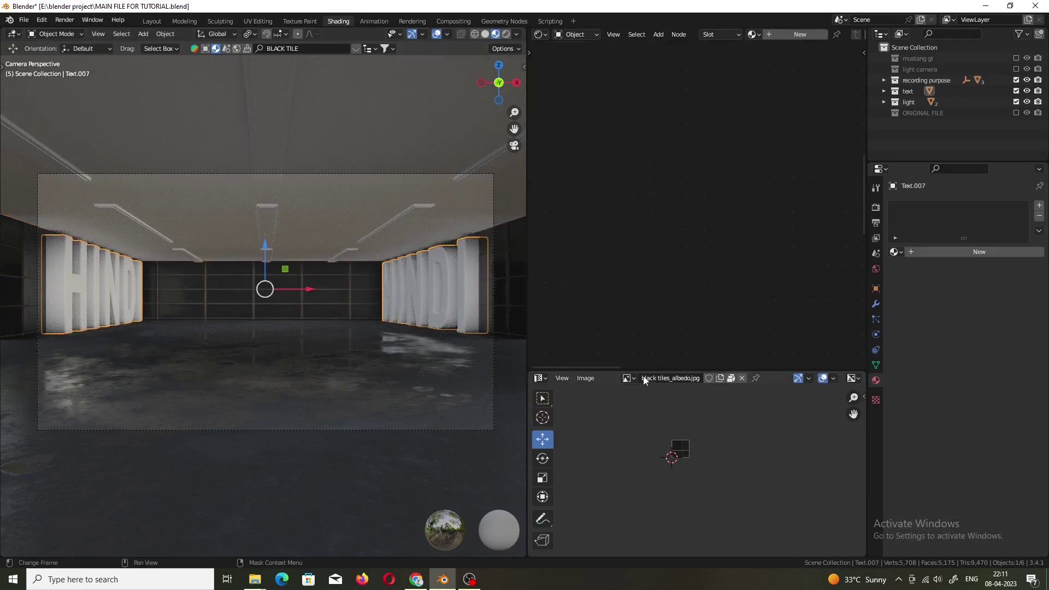
Step: Create the letters' GOLD material with an orange-gold Base Color and Metallic 1.000
{"action": "left_click_drag", "start_coordinate": [643, 374], "coordinate": [648, 517]}
{"action": "left_click", "coordinate": [787, 36]}
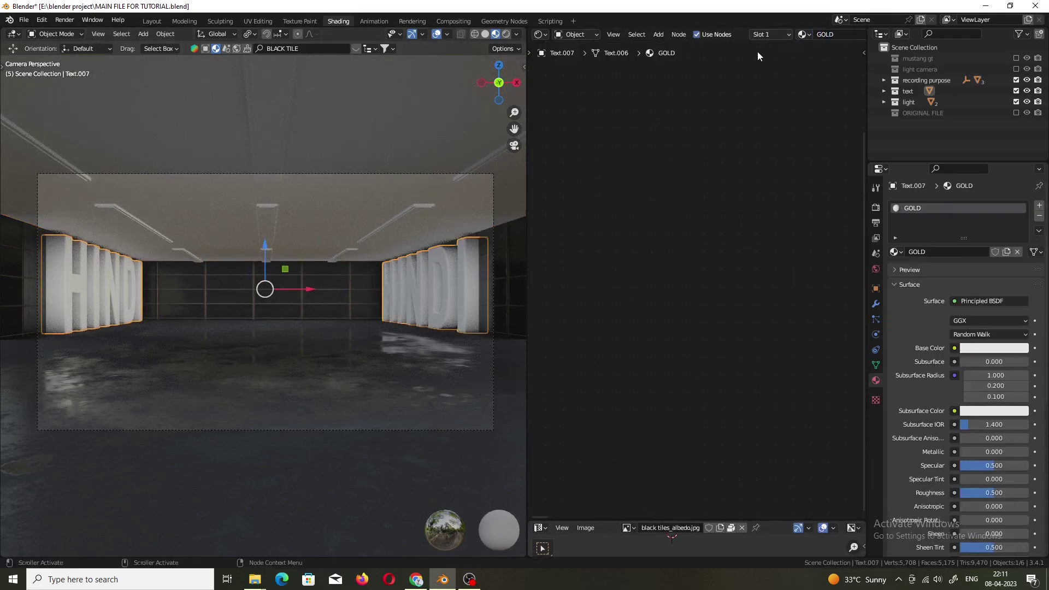
{"action": "key", "text": "Home"}
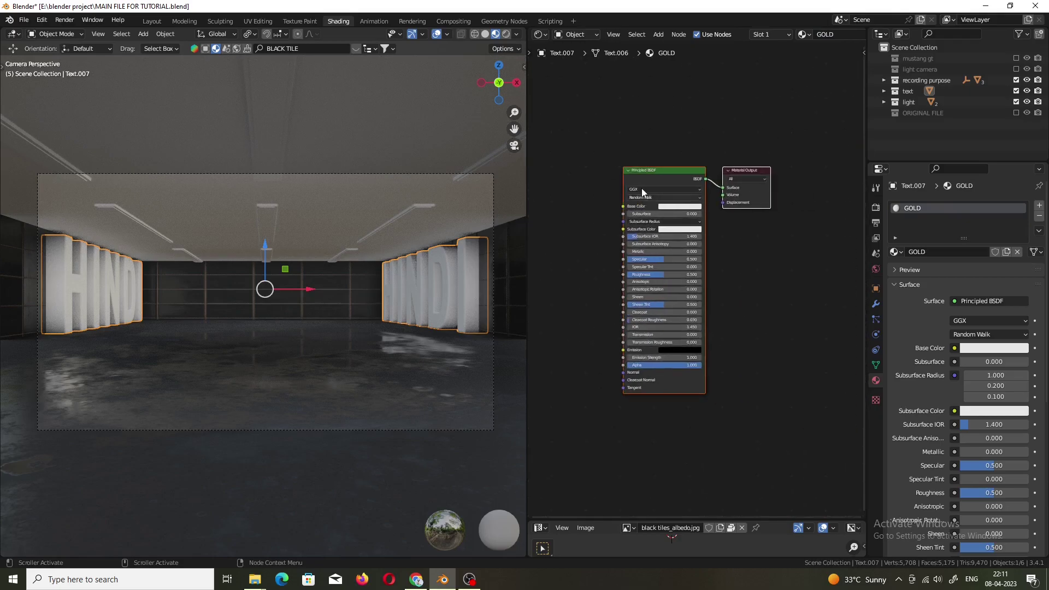
{"action": "left_click", "coordinate": [681, 172]}
{"action": "left_click", "coordinate": [673, 86]}
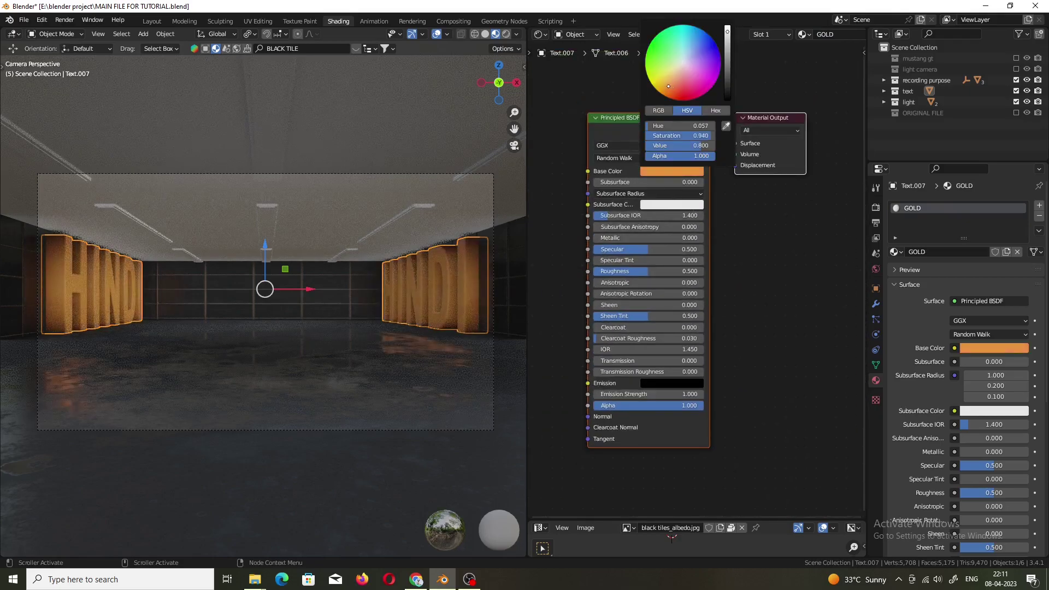
{"action": "left_click_drag", "start_coordinate": [644, 238], "coordinate": [703, 240]}
{"action": "scroll", "coordinate": [702, 244], "scroll_direction": "up", "scroll_amount": 2}
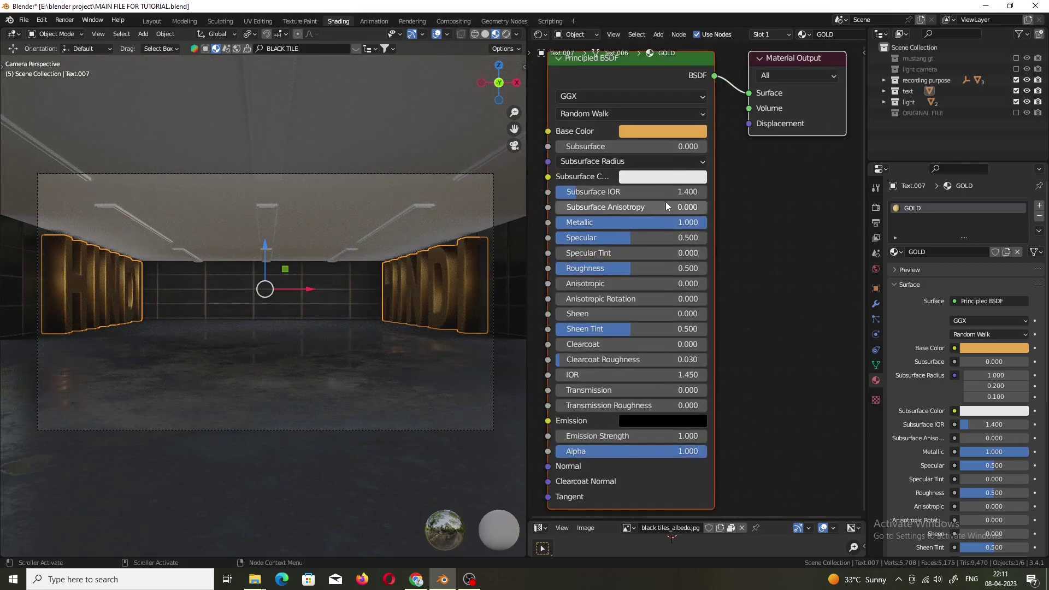
{"action": "left_click", "coordinate": [663, 131]}
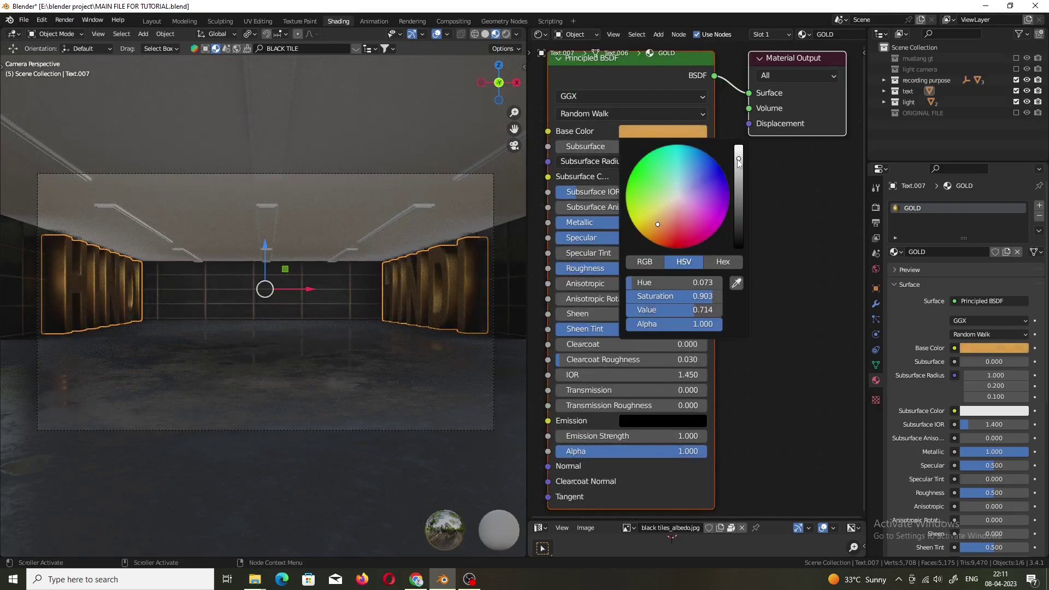
{"action": "scroll", "coordinate": [735, 257], "scroll_direction": "down", "scroll_amount": 2}
Step: Add an Image Texture loading scratches.jpg from the Texture folder into Roughness
{"action": "key", "text": "shift+a"}
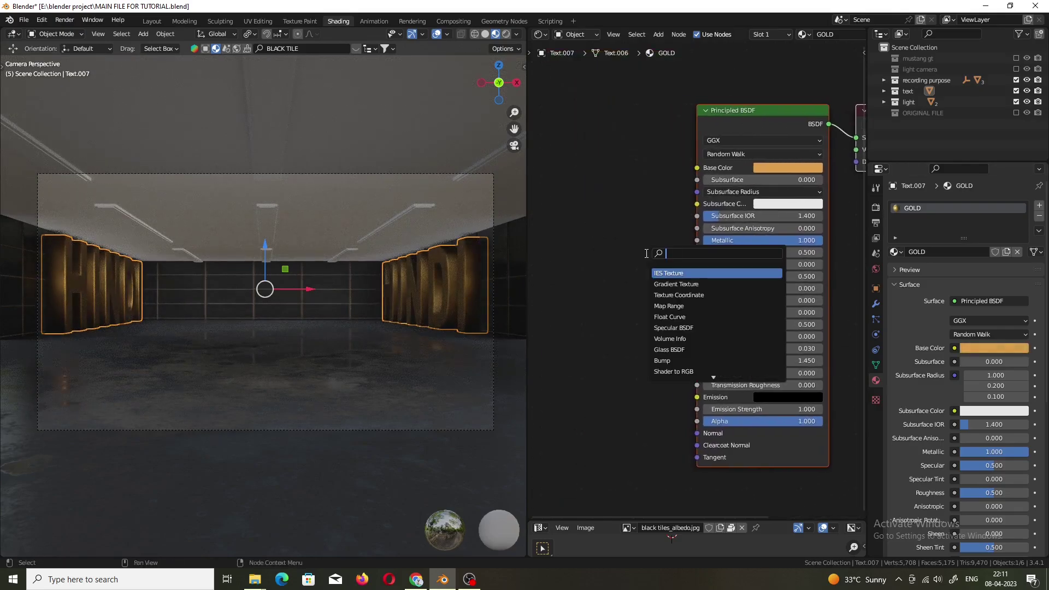
{"action": "type", "text": "image"}
{"action": "key", "text": "Return"}
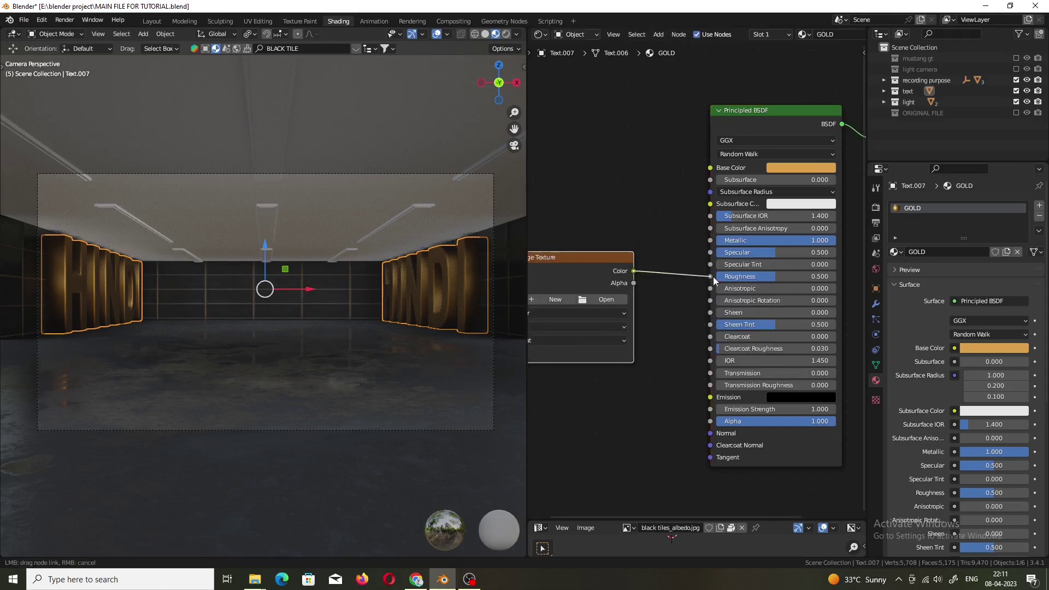
{"action": "left_click_drag", "start_coordinate": [713, 277], "coordinate": [710, 276]}
{"action": "scroll", "coordinate": [590, 280], "scroll_direction": "up", "scroll_amount": 2}
{"action": "left_click", "coordinate": [601, 303]}
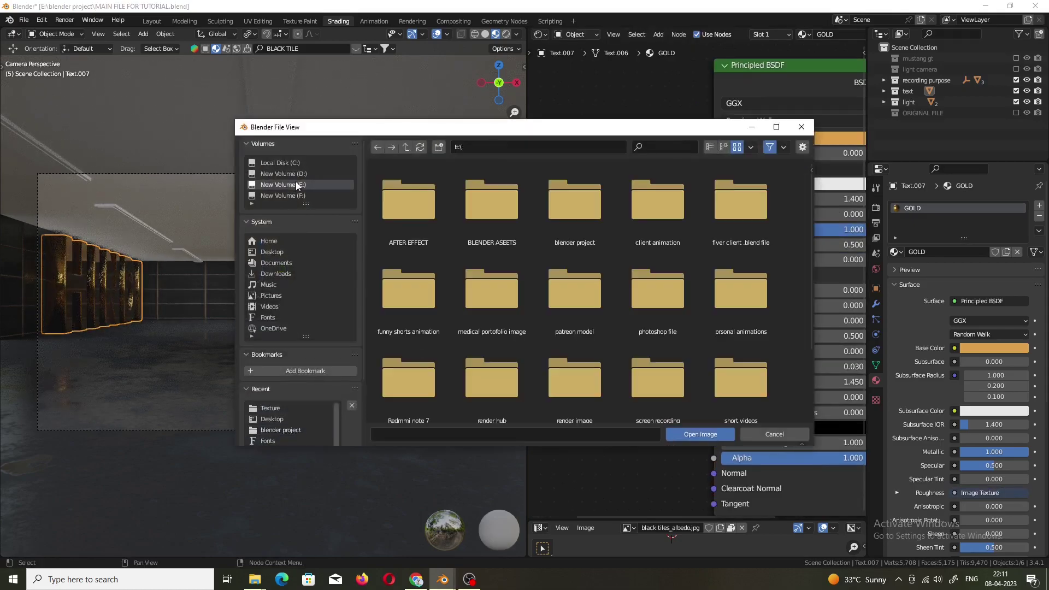
{"action": "double_click", "coordinate": [489, 205]}
{"action": "scroll", "coordinate": [601, 284], "scroll_direction": "down", "scroll_amount": 3}
{"action": "double_click", "coordinate": [737, 281]}
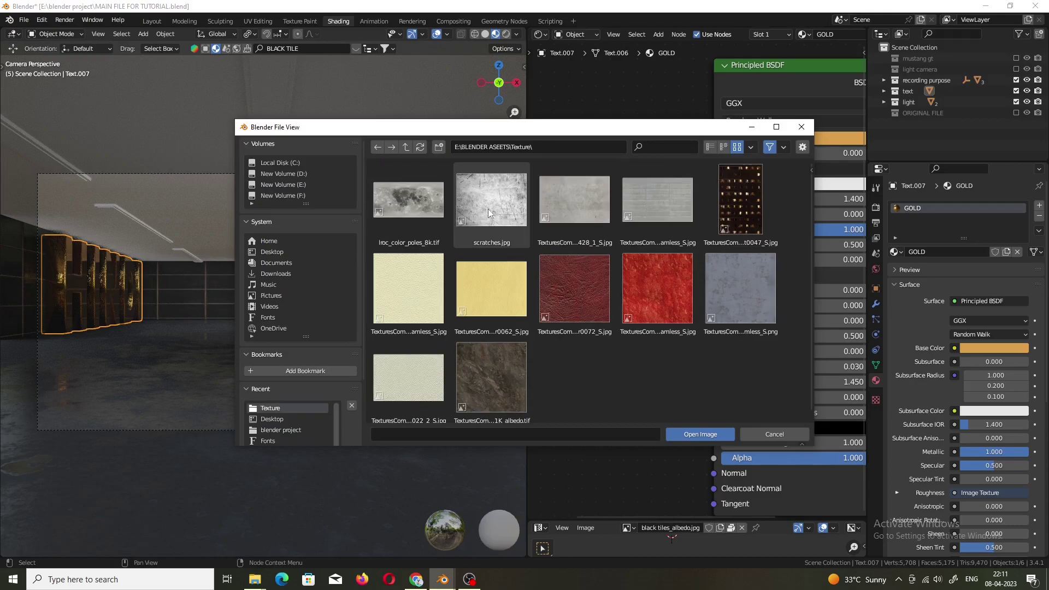
{"action": "double_click", "coordinate": [487, 208]}
{"action": "scroll", "coordinate": [648, 307], "scroll_direction": "down", "scroll_amount": 1, "text": "shift"}
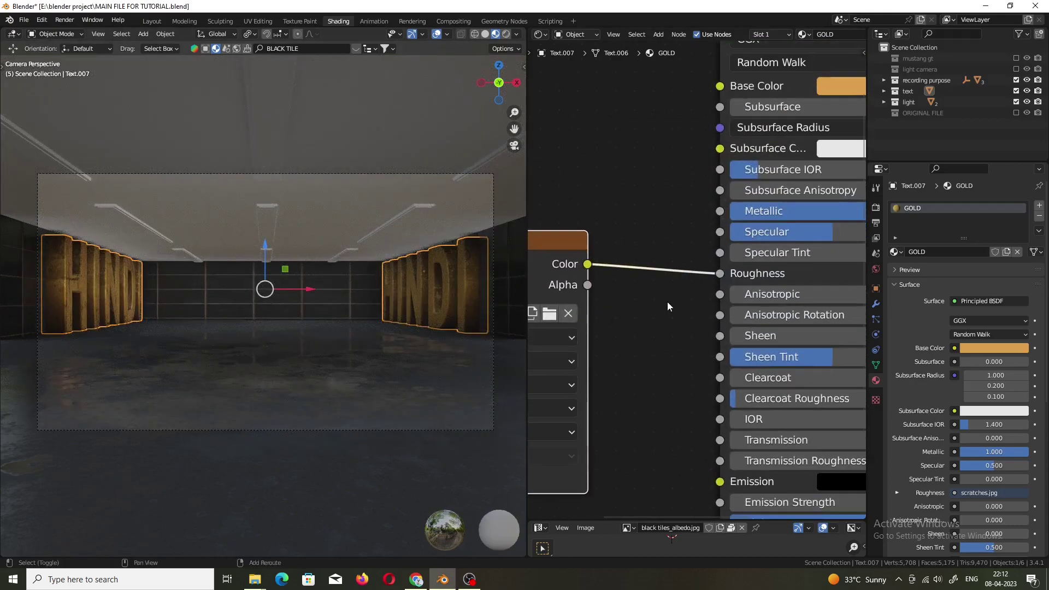
Step: Insert a ColorRamp before Roughness and move its black stop to about 0.65
{"action": "key", "text": "shift+a"}
{"action": "type", "text": "colo"}
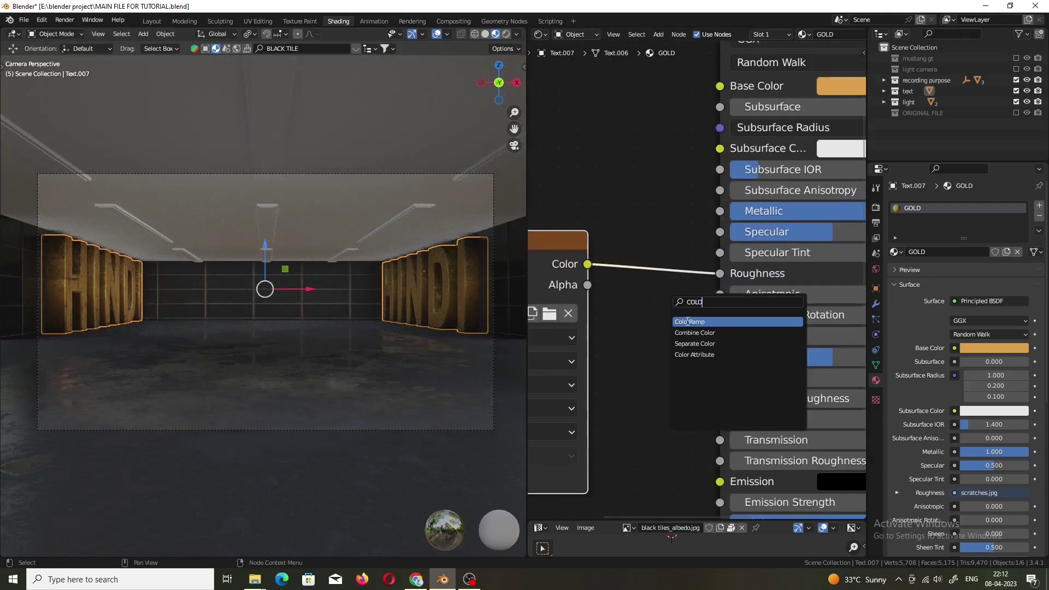
{"action": "left_click", "coordinate": [687, 321]}
{"action": "scroll", "coordinate": [710, 328], "scroll_direction": "down", "scroll_amount": 4}
{"action": "key", "text": "KP_Divide"}
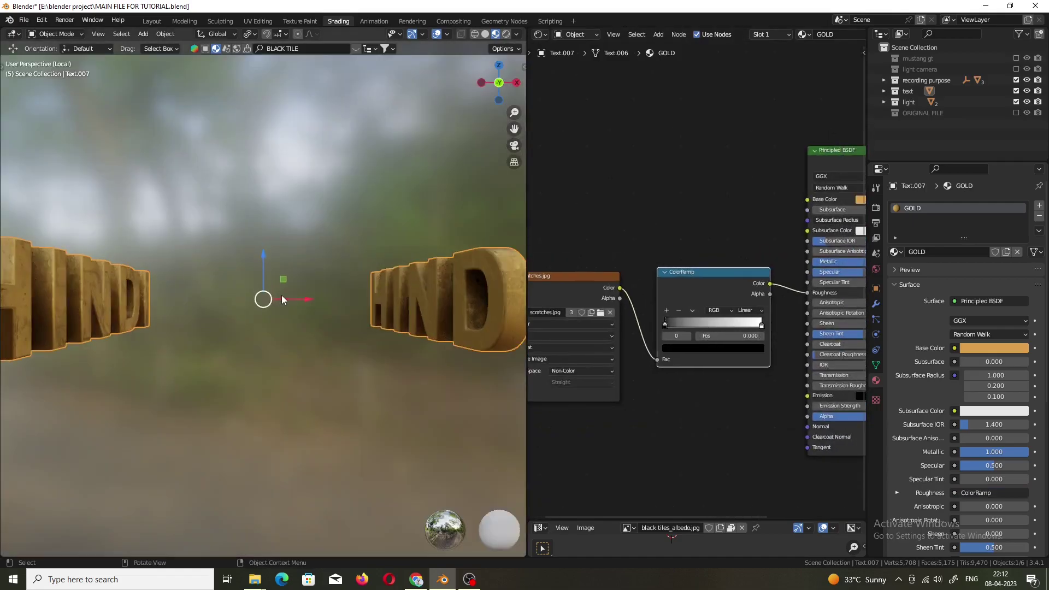
{"action": "middle_click_drag", "start_coordinate": [282, 299], "coordinate": [490, 337]}
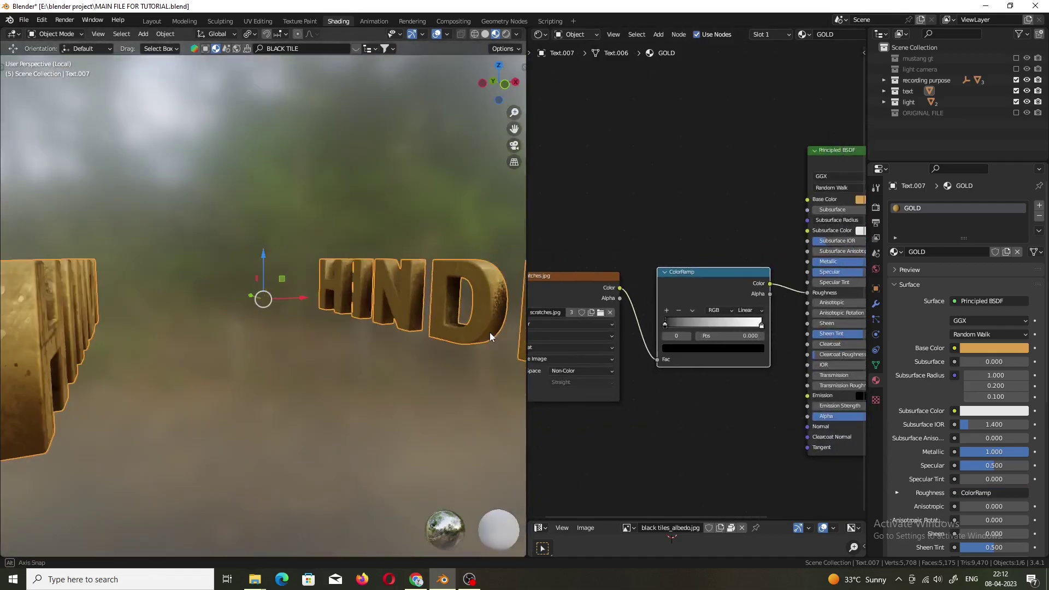
{"action": "middle_click_drag", "start_coordinate": [490, 337], "coordinate": [513, 328]}
{"action": "scroll", "coordinate": [624, 317], "scroll_direction": "up", "scroll_amount": 2}
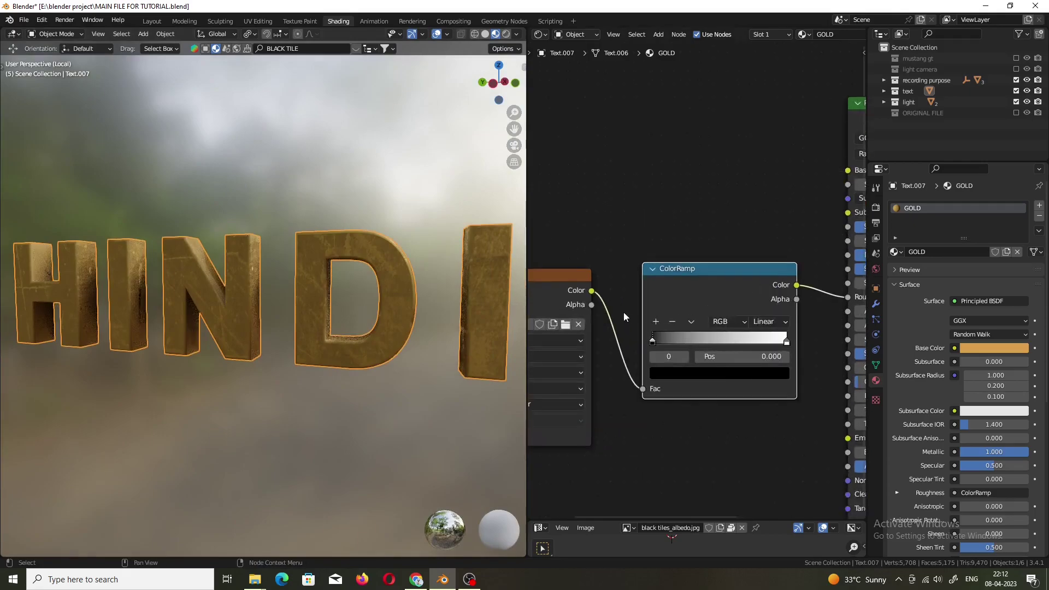
{"action": "left_click_drag", "start_coordinate": [675, 345], "coordinate": [762, 359]}
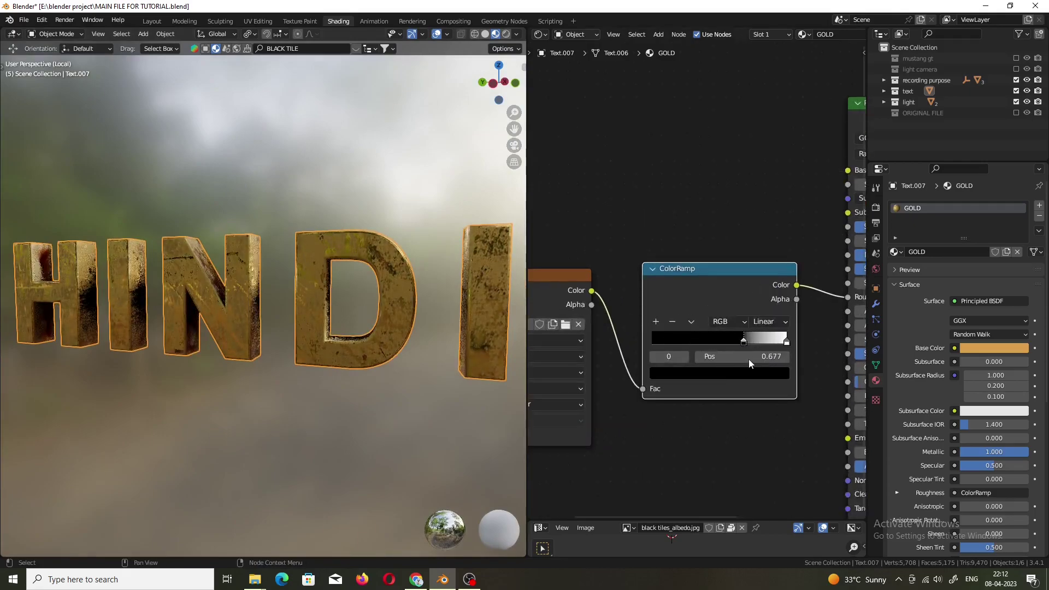
{"action": "left_click", "coordinate": [786, 342]}
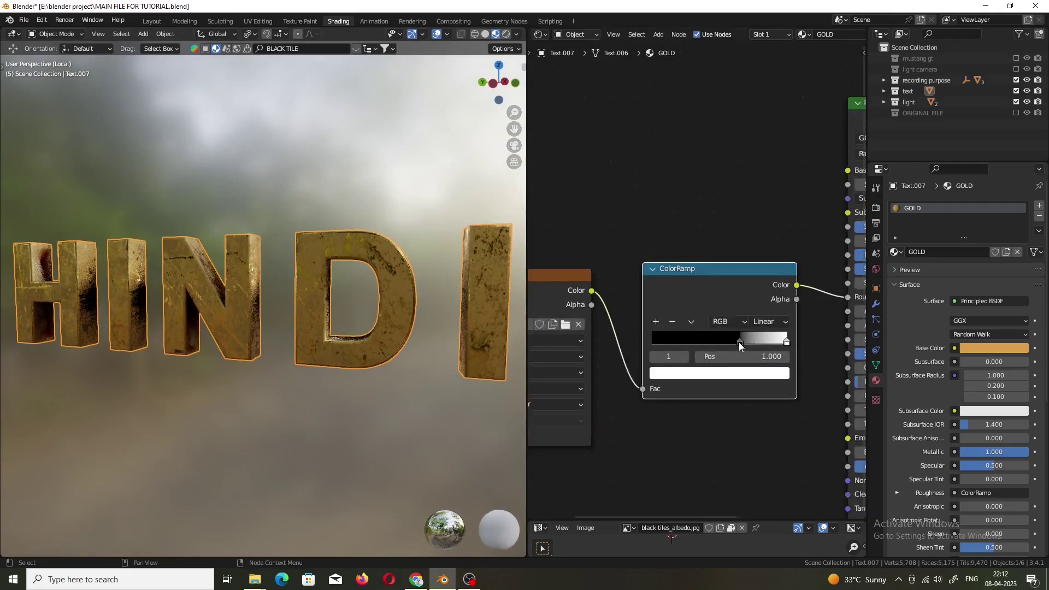
{"action": "left_click_drag", "start_coordinate": [738, 342], "coordinate": [741, 343]}
Step: Darken the gold base colour and return to the camera view
{"action": "scroll", "coordinate": [760, 421], "scroll_direction": "right", "scroll_amount": 3, "text": "ctrl"}
{"action": "scroll", "coordinate": [760, 420], "scroll_direction": "right", "scroll_amount": 3, "text": "ctrl"}
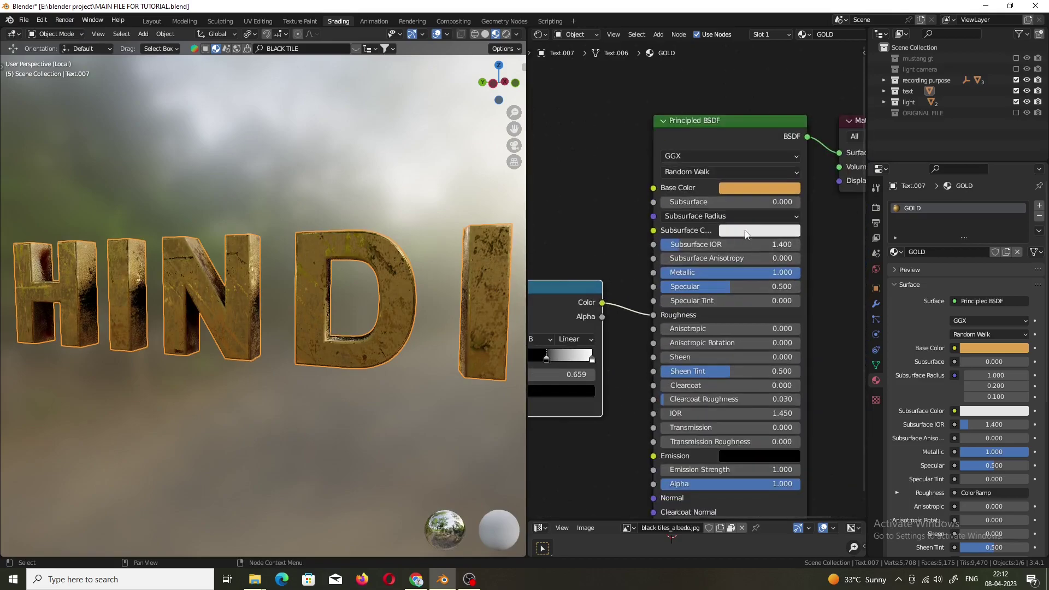
{"action": "left_click", "coordinate": [762, 189]}
{"action": "left_click_drag", "start_coordinate": [831, 256], "coordinate": [830, 220]}
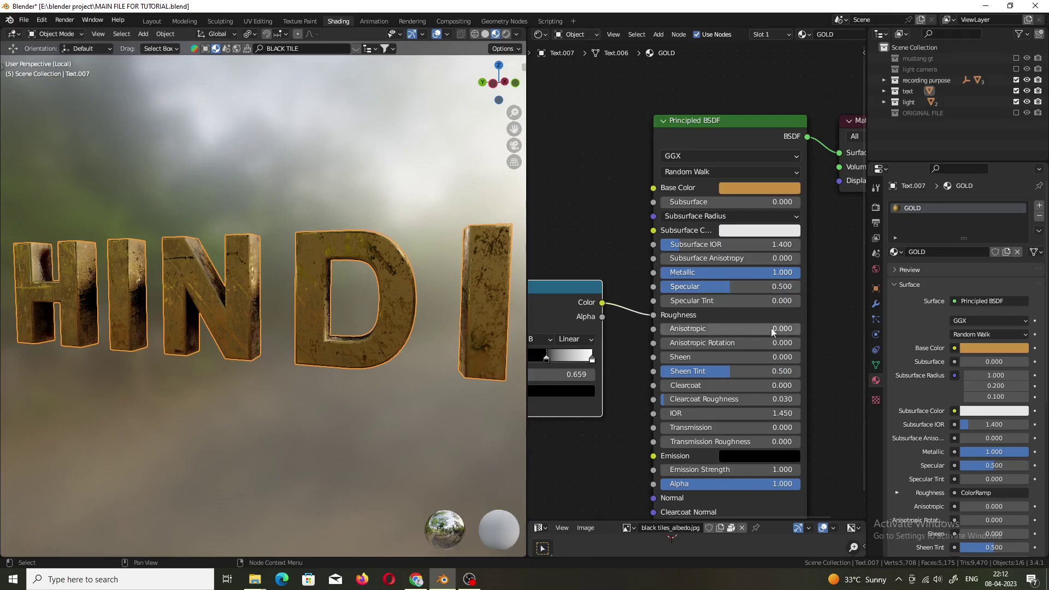
{"action": "scroll", "coordinate": [379, 224], "scroll_direction": "up", "scroll_amount": 5}
{"action": "key", "text": "KP_0"}
Step: Separate the ceiling face of the garage into its own object
{"action": "left_click", "coordinate": [310, 365]}
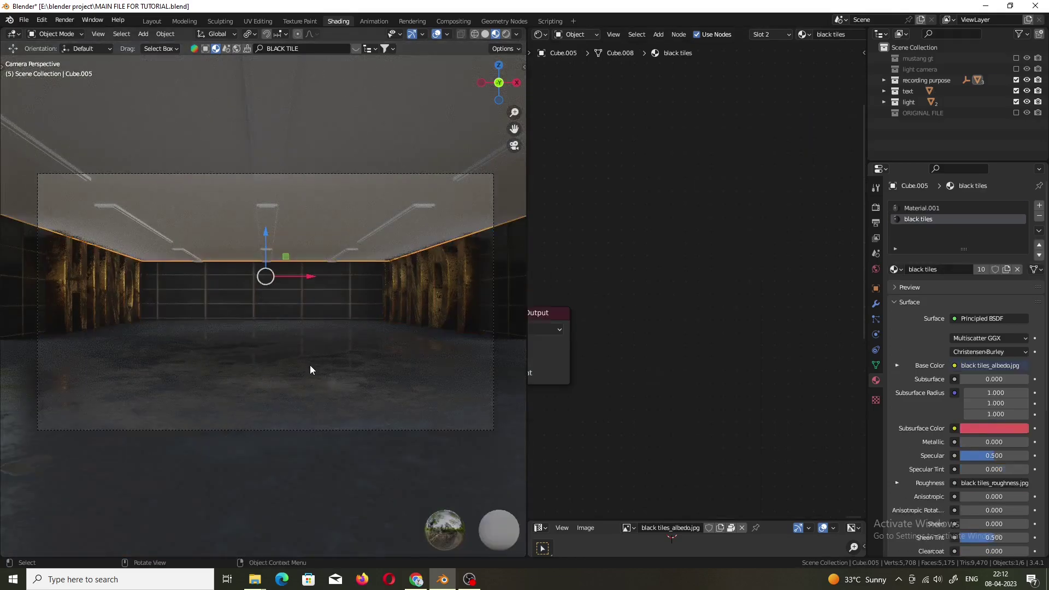
{"action": "scroll", "coordinate": [310, 336], "scroll_direction": "down", "scroll_amount": 2}
{"action": "left_click", "coordinate": [330, 200]}
{"action": "key", "text": "Tab"}
{"action": "left_click", "coordinate": [321, 217]}
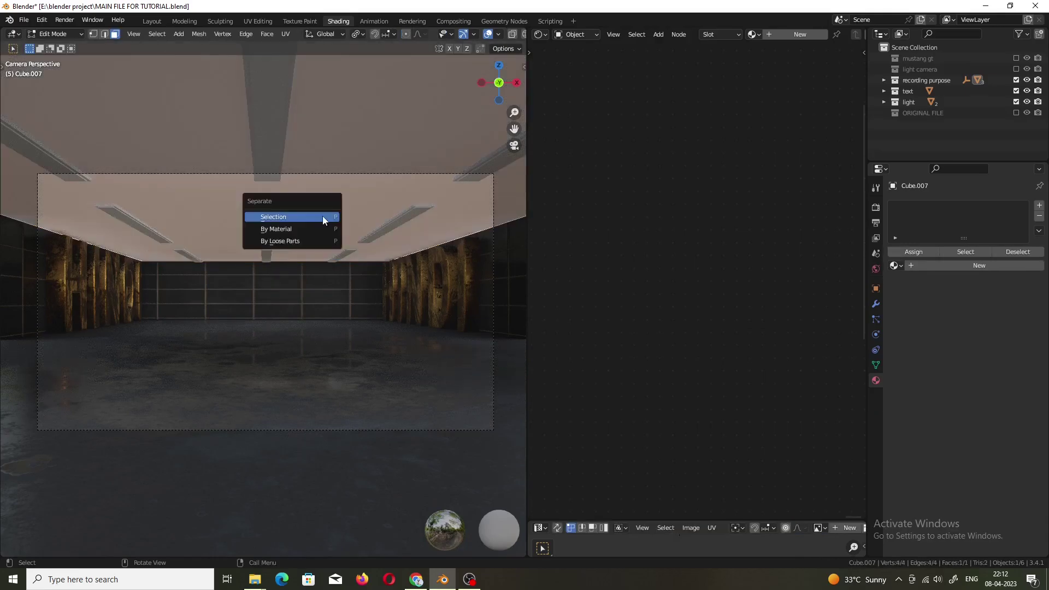
{"action": "key", "text": "p"}
{"action": "left_click", "coordinate": [321, 188]}
{"action": "key", "text": "Tab"}
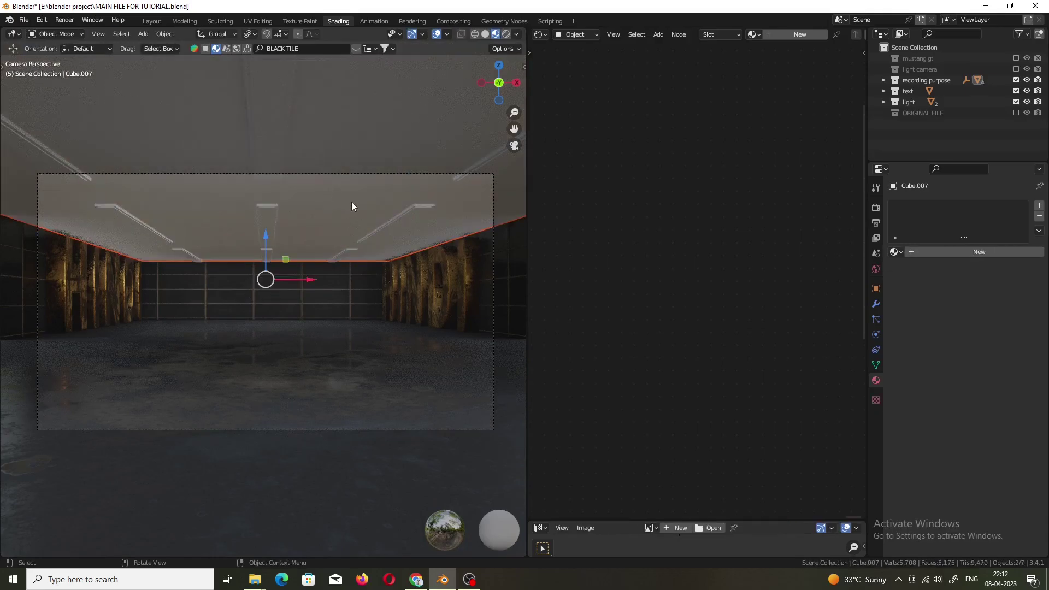
Step: Link the black tiles material from the room onto the ceiling
{"action": "left_click", "coordinate": [341, 208], "text": "shift"}
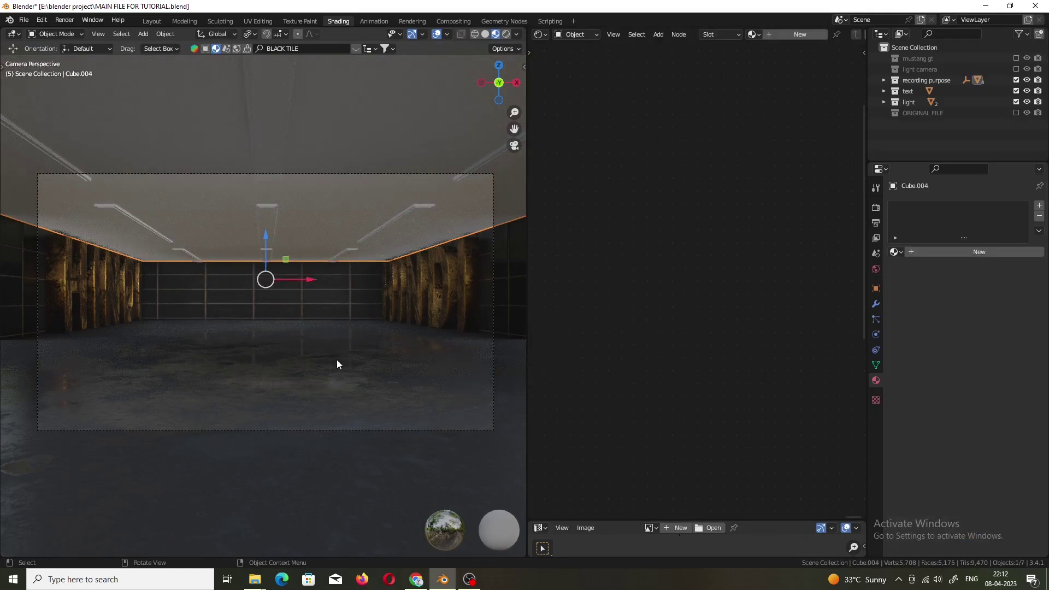
{"action": "key", "text": "ctrl+l"}
{"action": "left_click", "coordinate": [340, 387]}
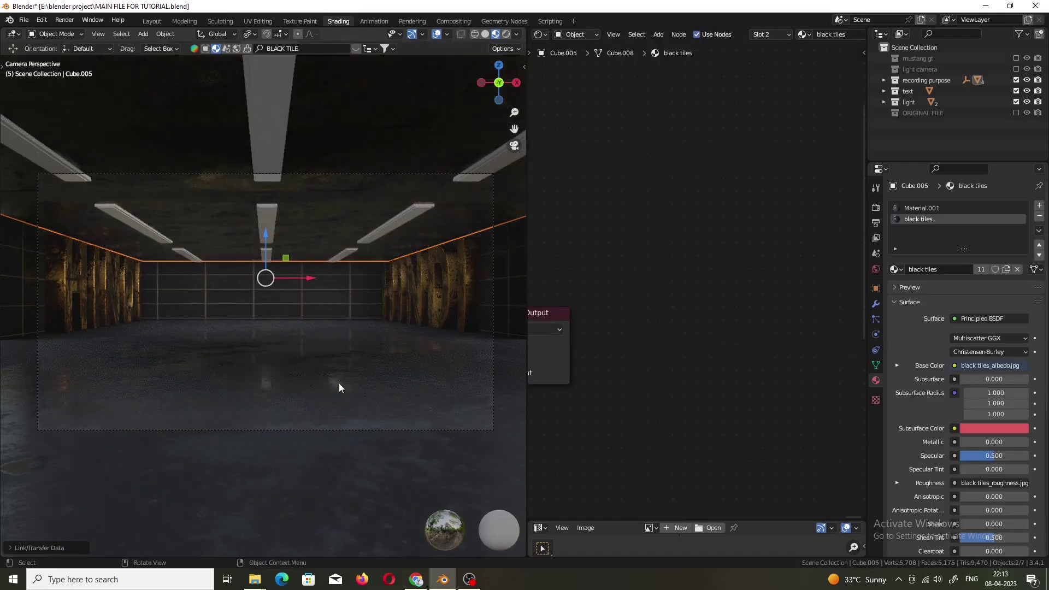
Step: Give the ceiling light fixtures a new material, Material.004
{"action": "scroll", "coordinate": [323, 247], "scroll_direction": "up", "scroll_amount": 3}
{"action": "left_click", "coordinate": [283, 169]}
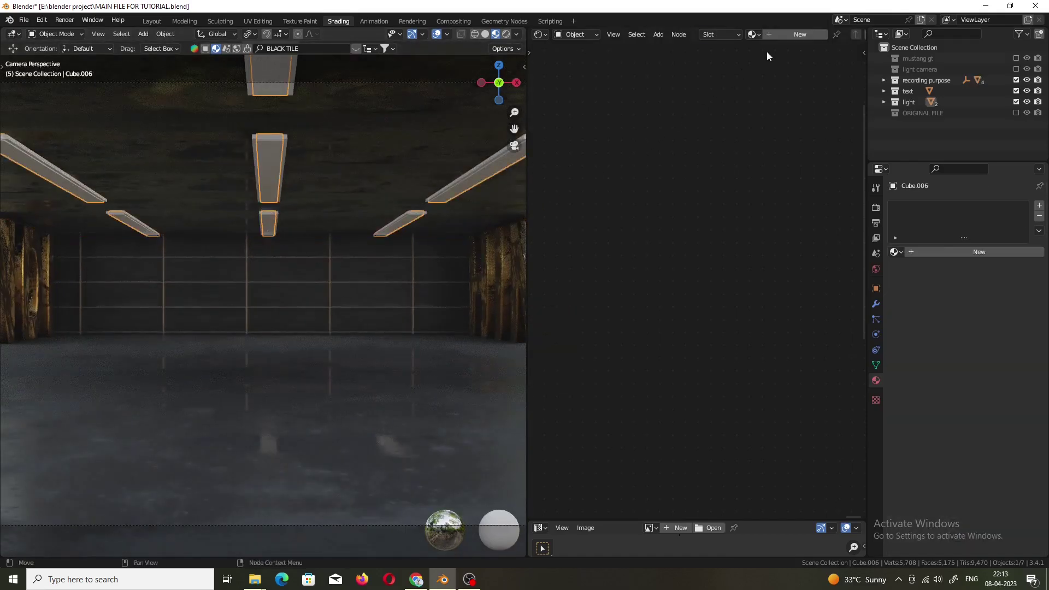
{"action": "left_click", "coordinate": [794, 35]}
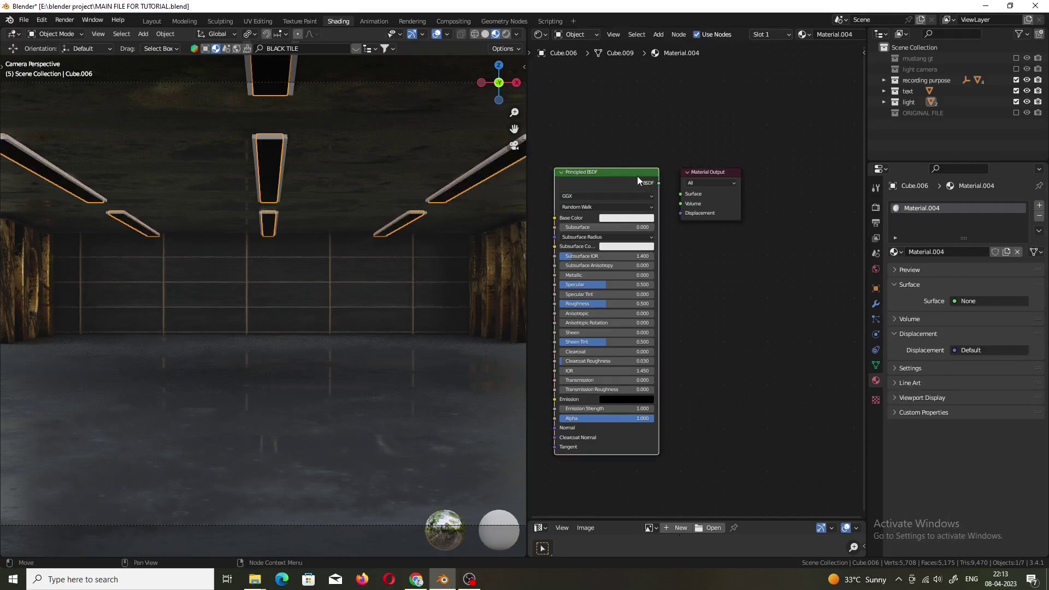
Step: Replace the fixtures' Principled BSDF with a white Emission shader at strength 5
{"action": "key", "text": "x"}
{"action": "key", "text": "shift+a"}
{"action": "type", "text": "EM"}
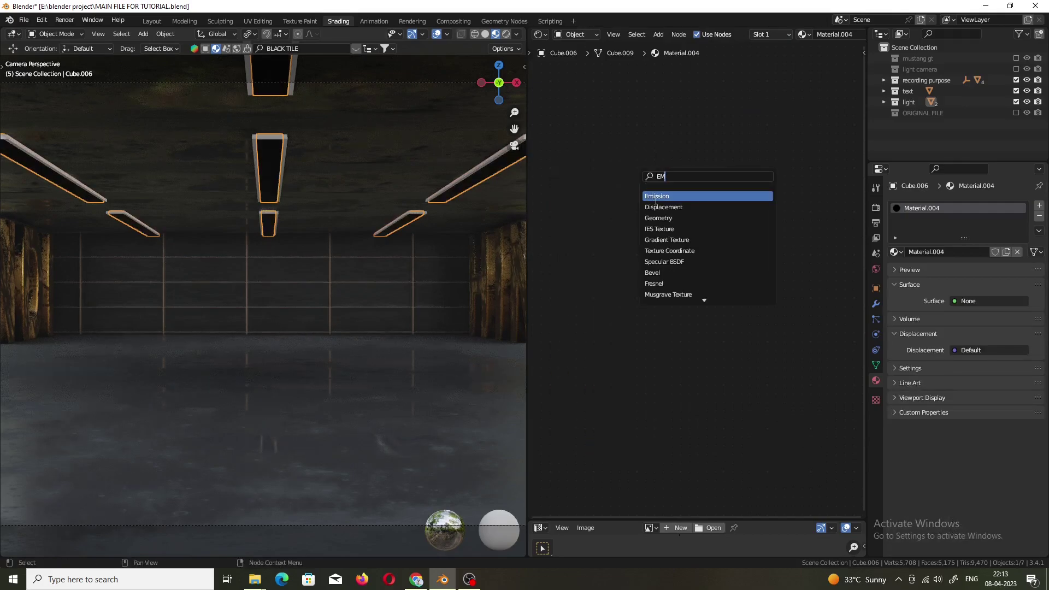
{"action": "left_click", "coordinate": [656, 196]}
{"action": "left_click_drag", "start_coordinate": [640, 201], "coordinate": [680, 193]}
{"action": "left_click", "coordinate": [619, 221]}
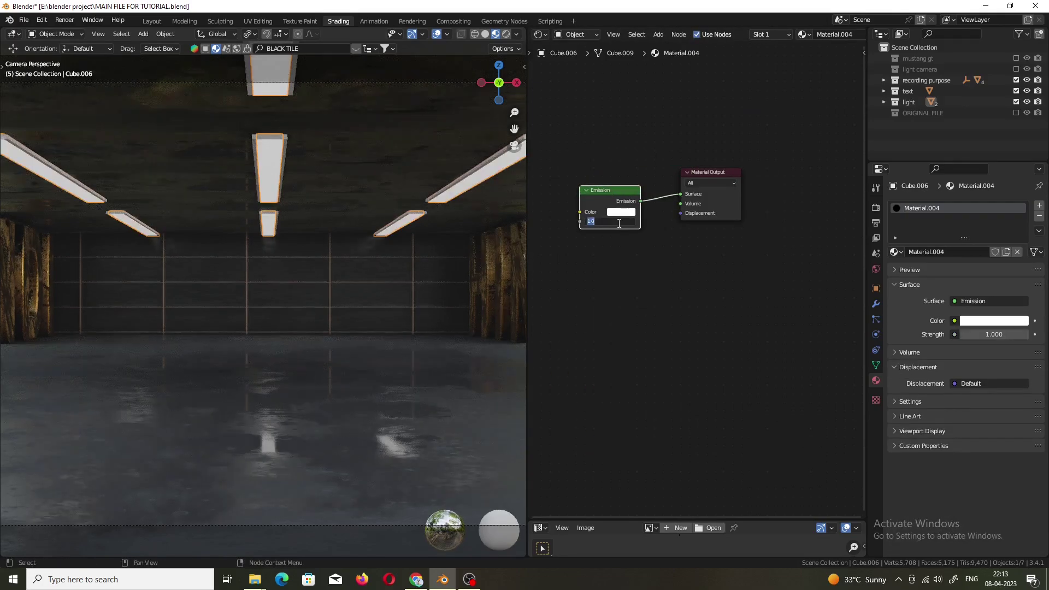
{"action": "type", "text": "5.000"}
{"action": "key", "text": "Return"}
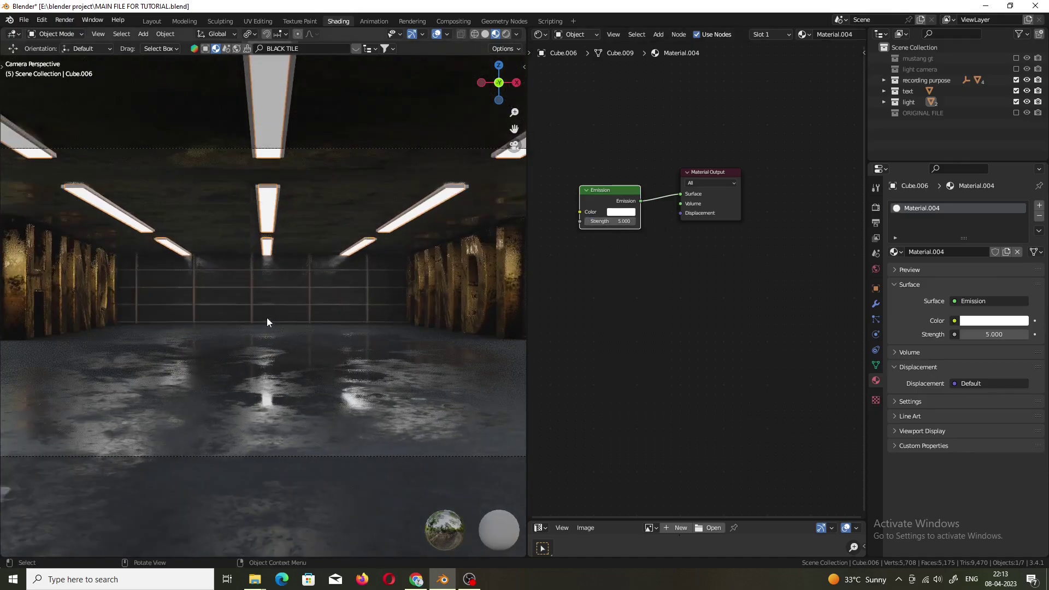
Step: Brighten the gold wall letters' base colour to a lighter orange
{"action": "left_click", "coordinate": [215, 221]}
{"action": "left_click", "coordinate": [299, 359]}
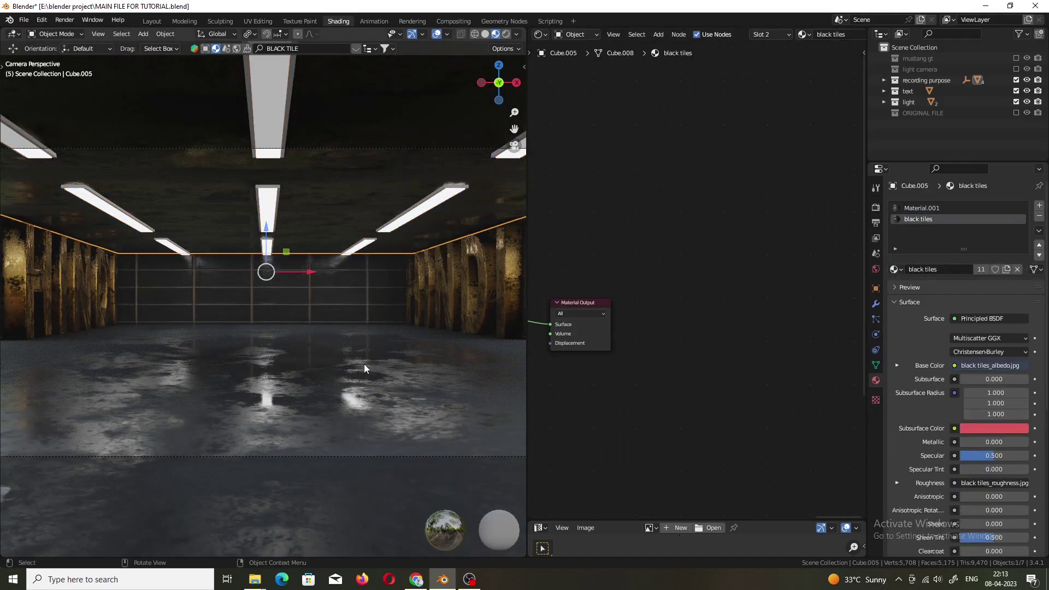
{"action": "left_click", "coordinate": [285, 154]}
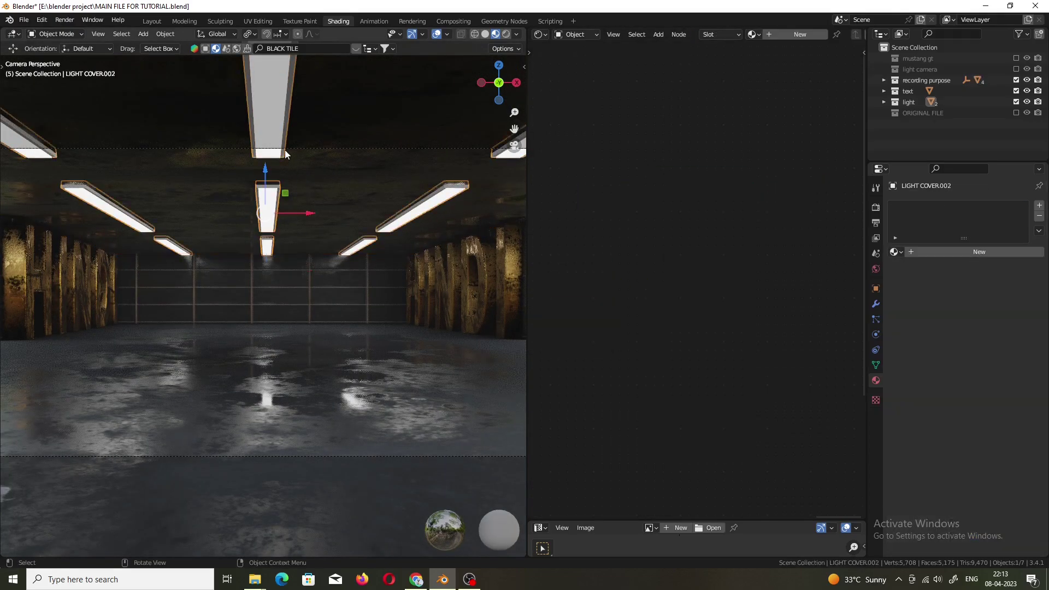
{"action": "left_click", "coordinate": [306, 372]}
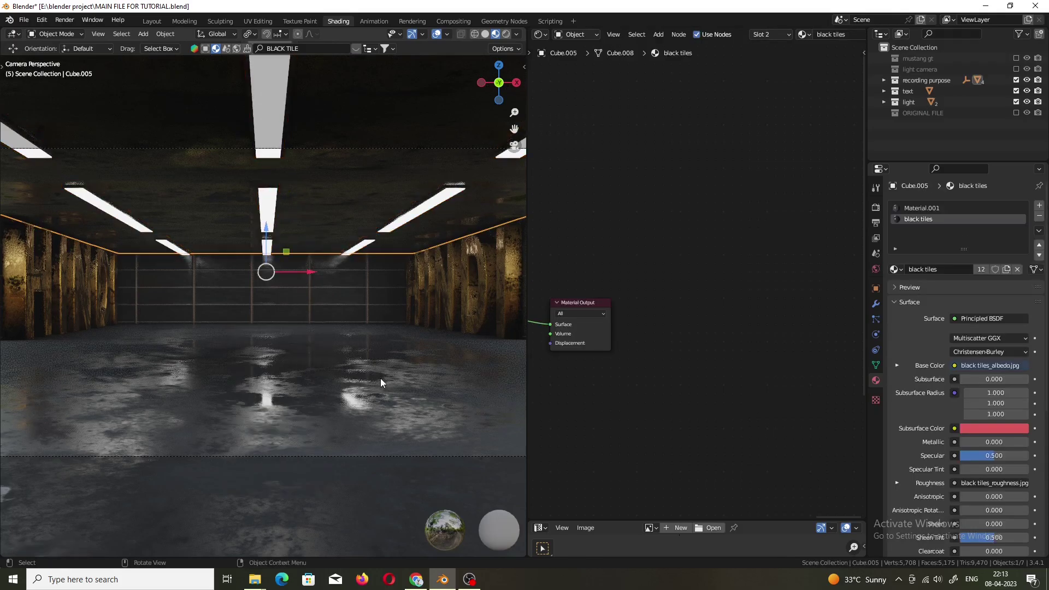
{"action": "left_click", "coordinate": [432, 336]}
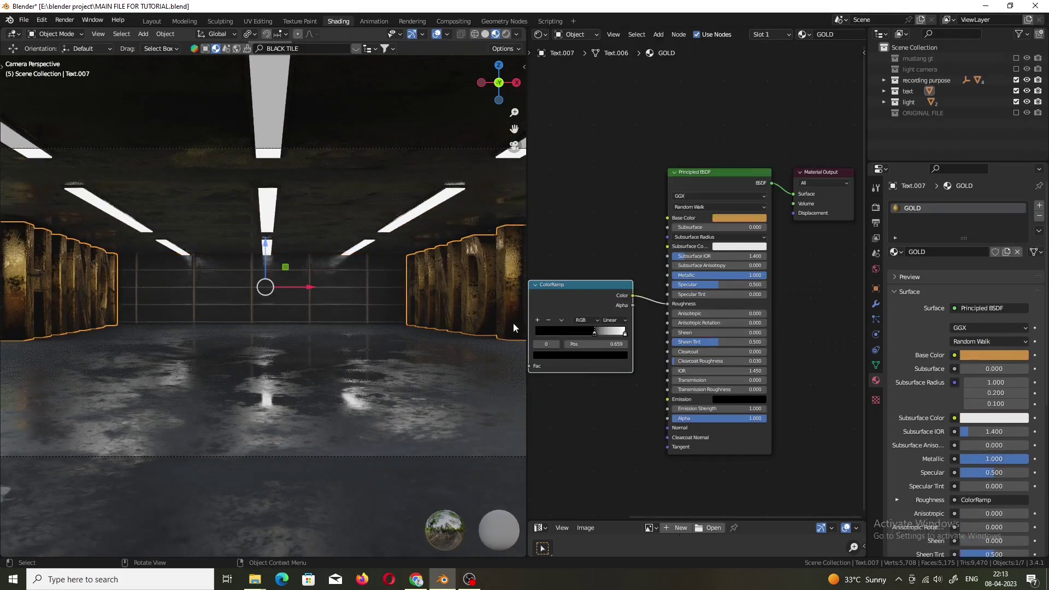
{"action": "left_click", "coordinate": [732, 218]}
{"action": "left_click_drag", "start_coordinate": [791, 128], "coordinate": [791, 109]}
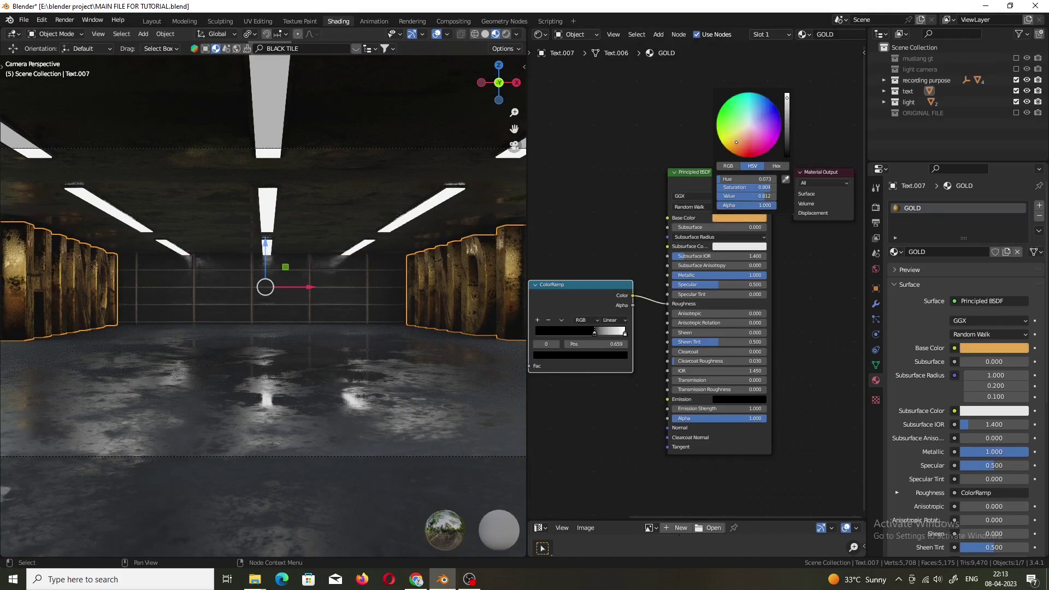
Step: Select the tiled floor box and orbit out to see it whole
{"action": "left_click", "coordinate": [385, 374]}
{"action": "scroll", "coordinate": [394, 372], "scroll_direction": "down", "scroll_amount": 1}
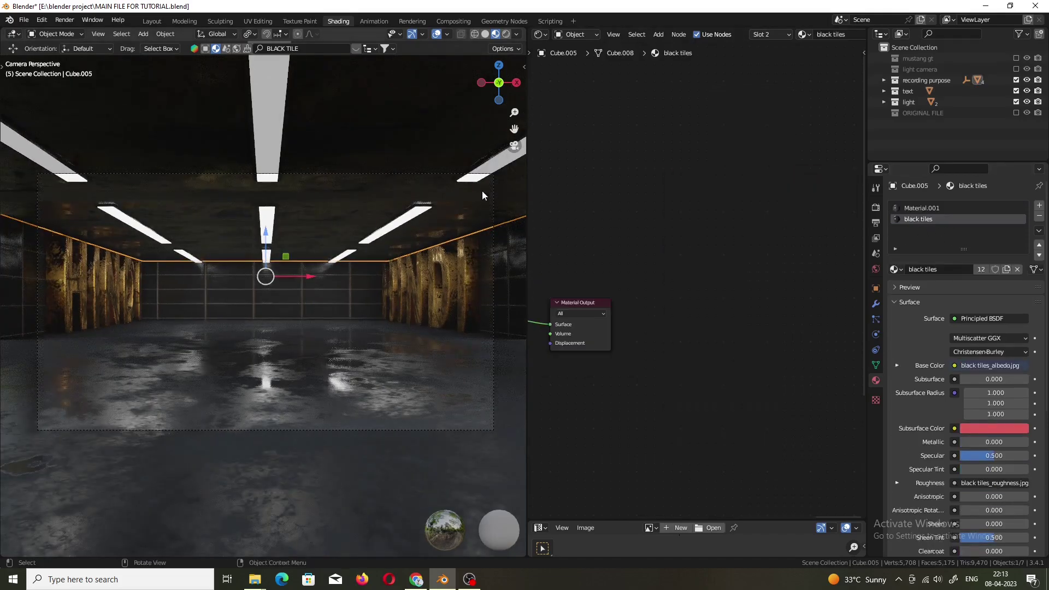
{"action": "middle_click_drag", "start_coordinate": [167, 119], "coordinate": [311, 187]}
{"action": "scroll", "coordinate": [300, 217], "scroll_direction": "down", "scroll_amount": 5}
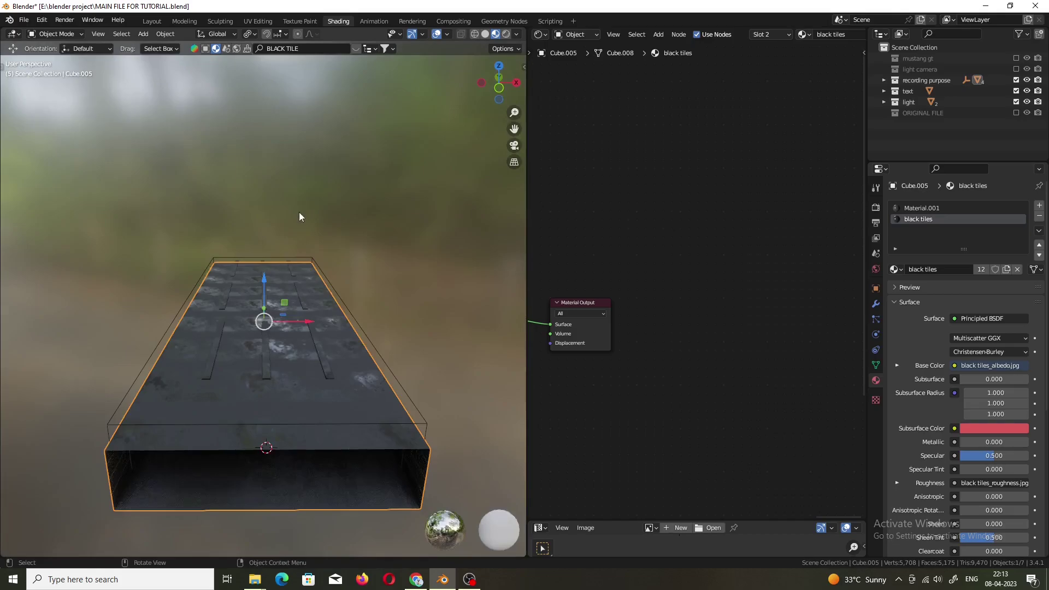
Step: Add a cube and stretch it along X and Y across the garage footprint
{"action": "left_click", "coordinate": [150, 34]}
{"action": "left_click", "coordinate": [274, 61]}
{"action": "key", "text": "s"}
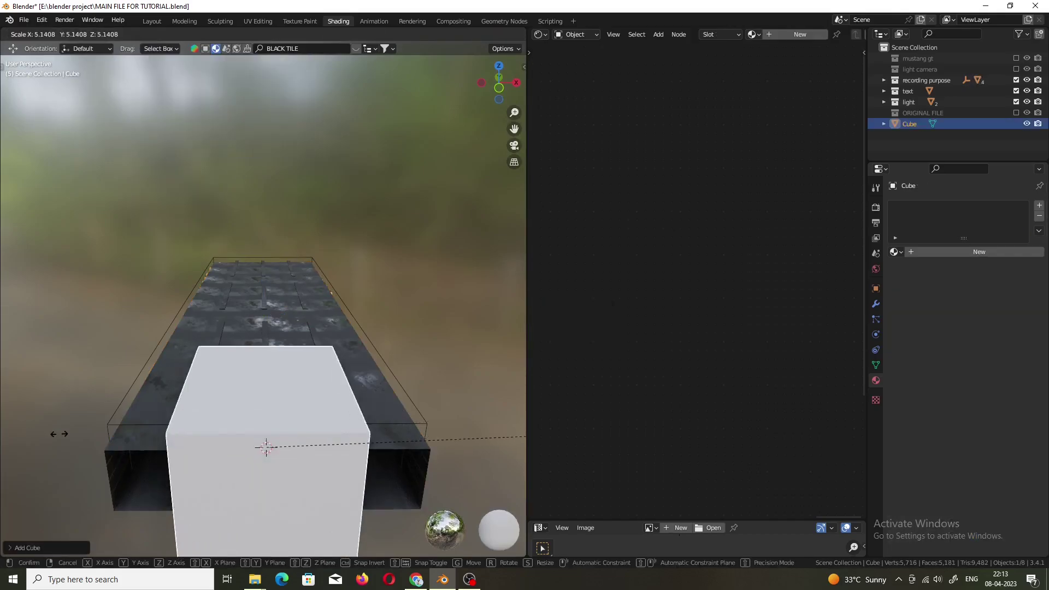
{"action": "left_click", "coordinate": [276, 476]}
{"action": "key", "text": "KP_7"}
{"action": "scroll", "coordinate": [299, 477], "scroll_direction": "down", "scroll_amount": 2}
{"action": "key", "text": "s"}
{"action": "key", "text": "x"}
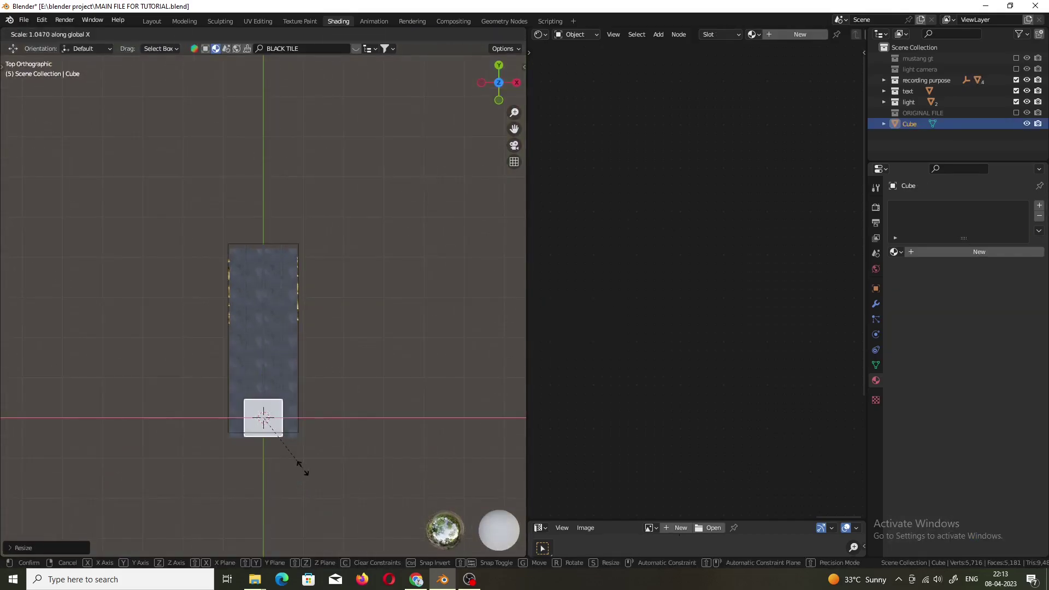
{"action": "key", "text": "y"}
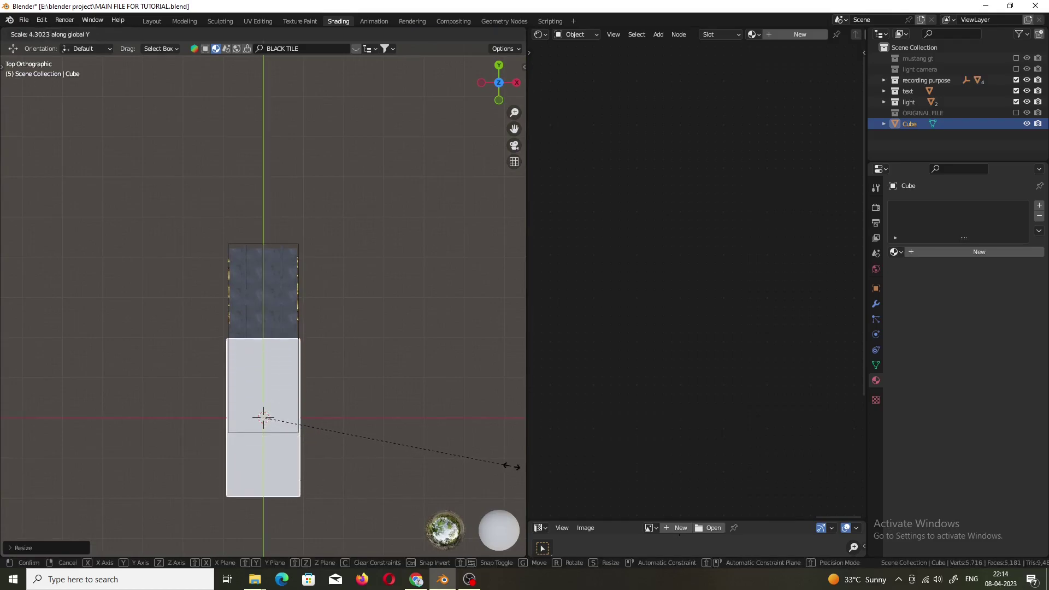
{"action": "left_click", "coordinate": [22, 471]}
{"action": "left_click_drag", "start_coordinate": [274, 368], "coordinate": [274, 291]}
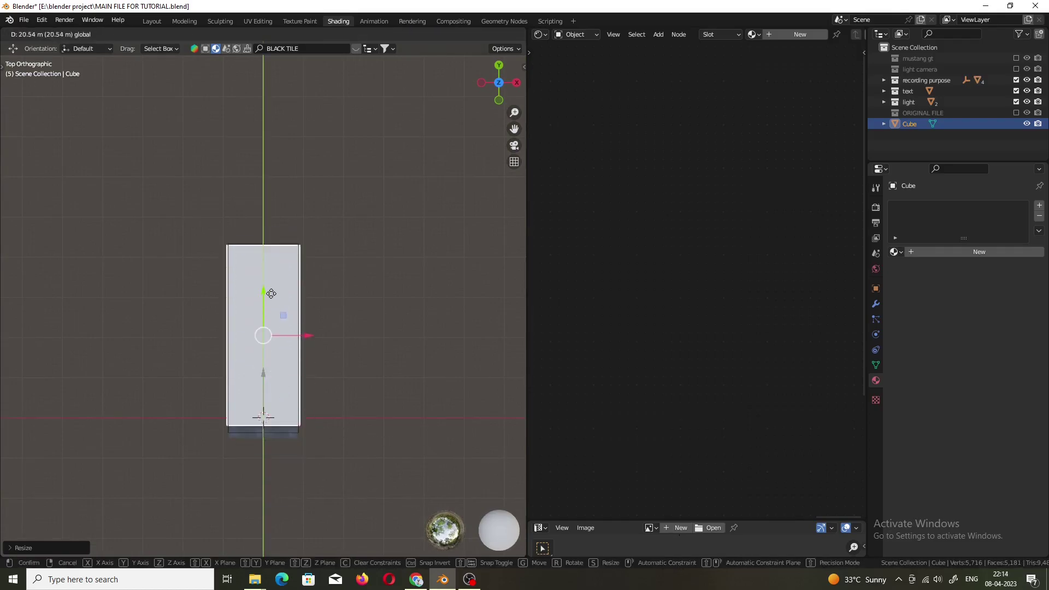
Step: Scale the box along Z to enclose the garage and give it a new material
{"action": "mouse_move", "coordinate": [275, 292]}
{"action": "middle_mouse_down"}
{"action": "mouse_move", "coordinate": [300, 323]}
{"action": "mouse_move", "coordinate": [365, 263]}
{"action": "mouse_move", "coordinate": [313, 280]}
{"action": "middle_mouse_up"}
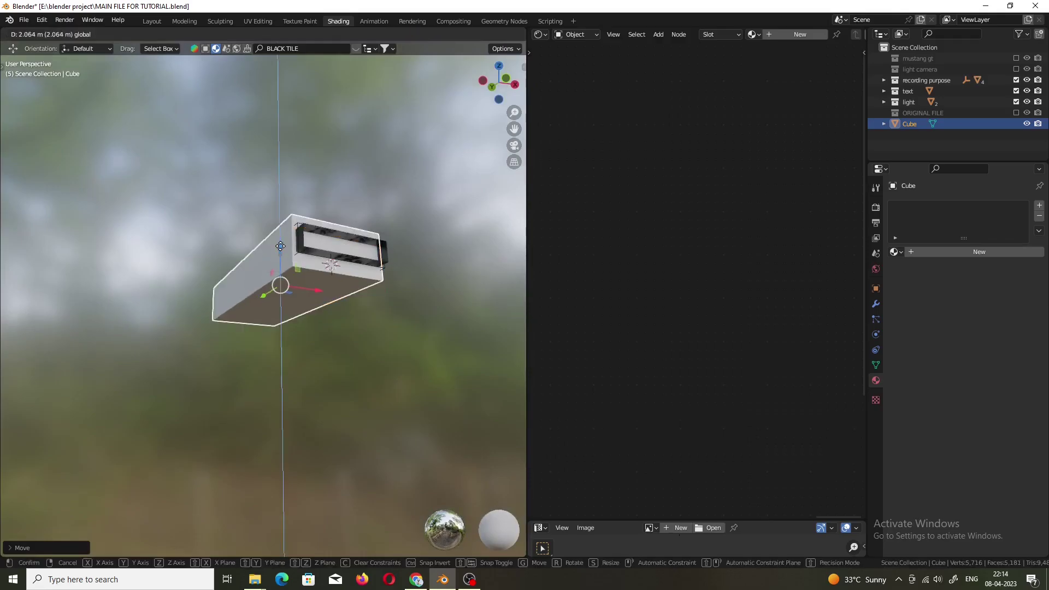
{"action": "key", "text": "s"}
{"action": "key", "text": "z"}
{"action": "left_click", "coordinate": [362, 287]}
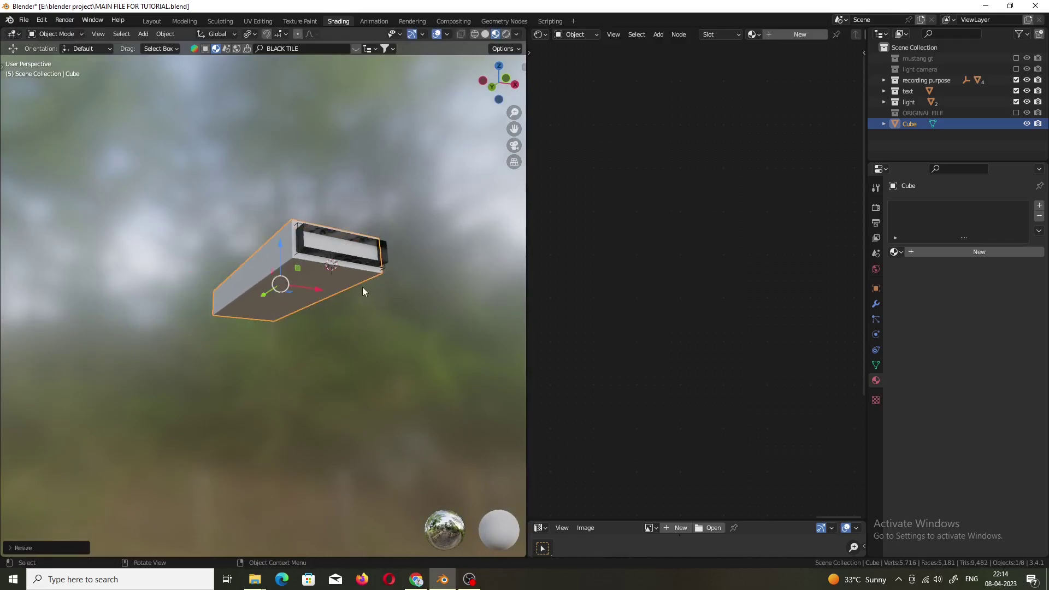
{"action": "key", "text": "KP_0"}
{"action": "mouse_move", "coordinate": [240, 261]}
{"action": "middle_mouse_down"}
{"action": "mouse_move", "coordinate": [346, 238]}
{"action": "mouse_move", "coordinate": [336, 266]}
{"action": "middle_mouse_up"}
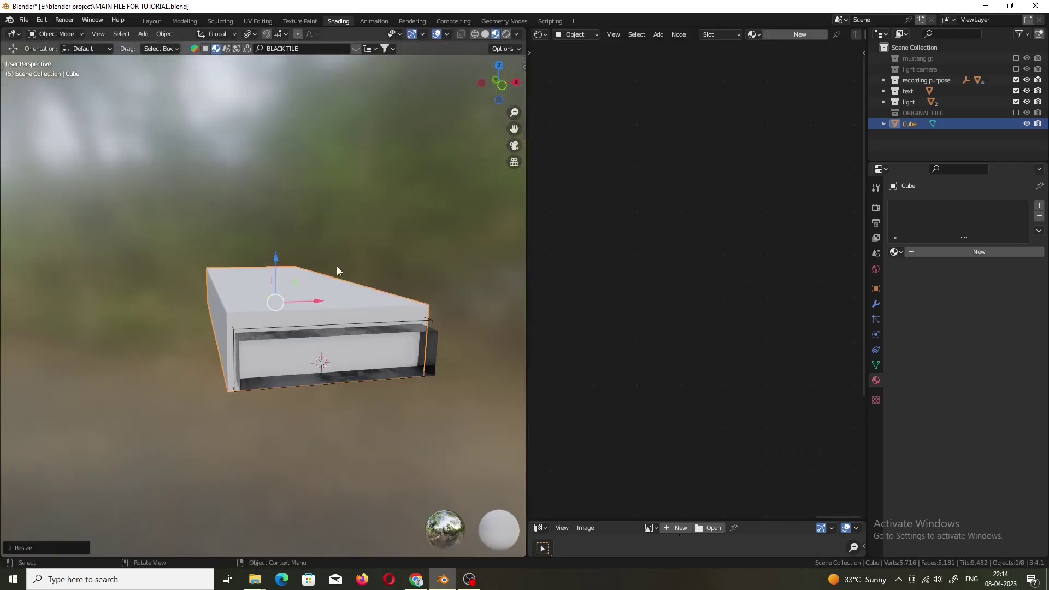
{"action": "left_click", "coordinate": [787, 33]}
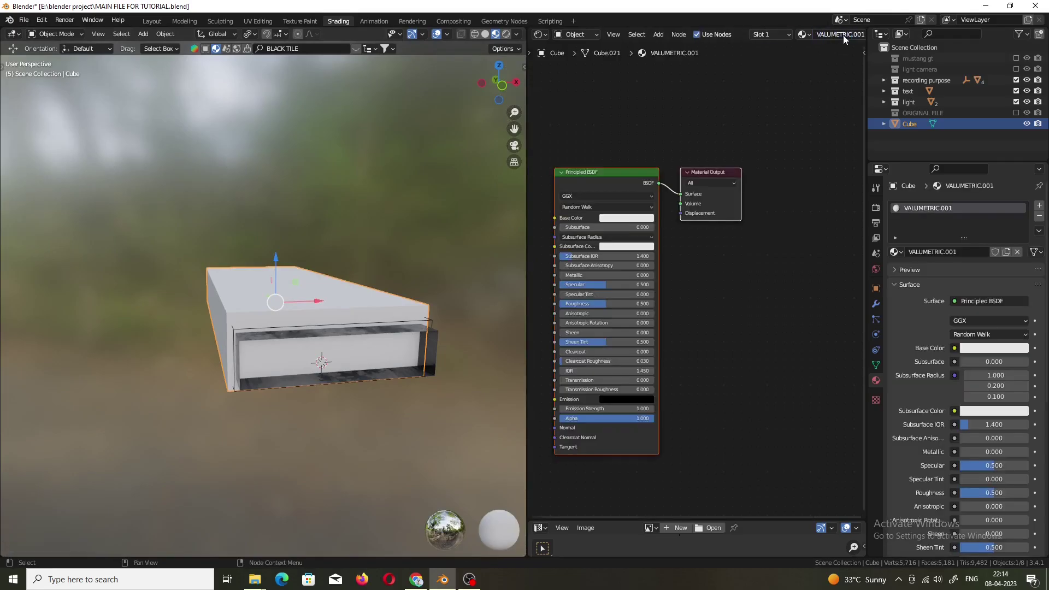
Step: Replace the box's Principled BSDF with a Volume Scatter node feeding the Volume output
{"action": "left_click", "coordinate": [637, 185]}
{"action": "key", "text": "x"}
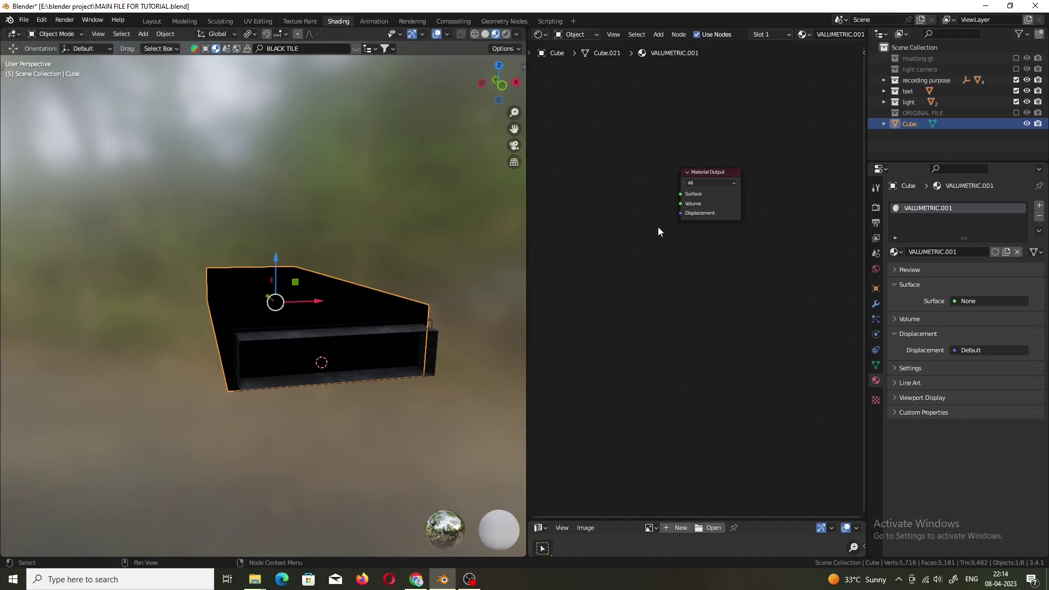
{"action": "key", "text": "shift+a"}
{"action": "type", "text": "vUME"}
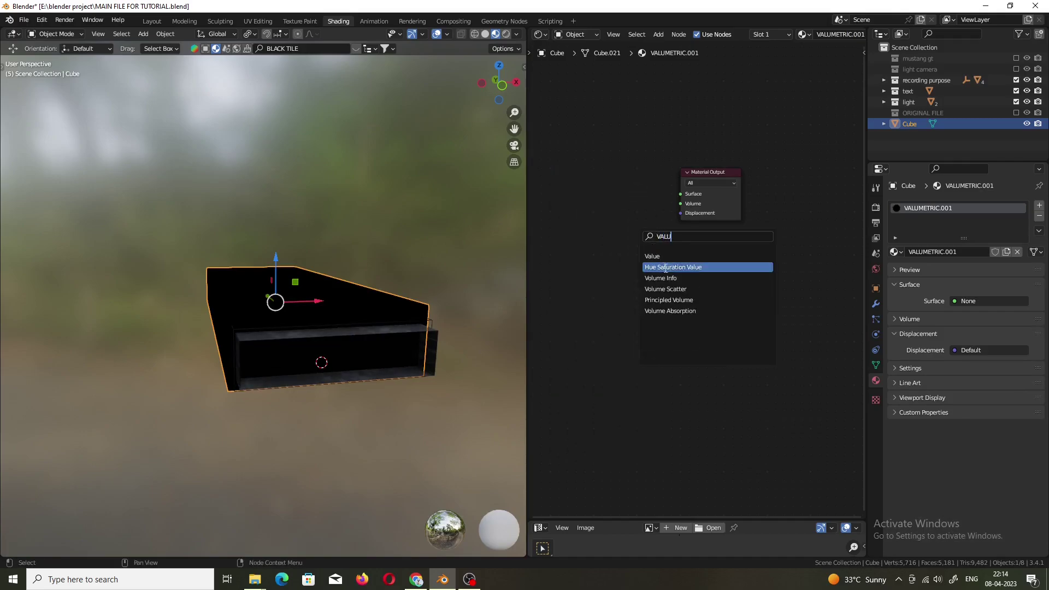
{"action": "key", "text": "Return"}
{"action": "left_click", "coordinate": [638, 224]}
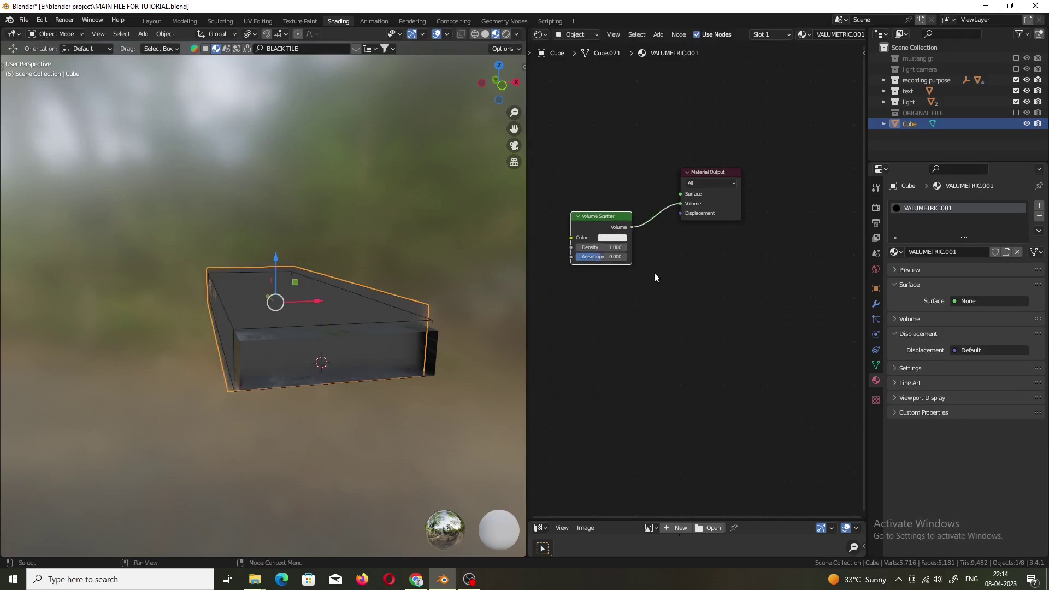
{"action": "scroll", "coordinate": [653, 274], "scroll_direction": "up", "scroll_amount": 2}
{"action": "scroll", "coordinate": [654, 273], "scroll_direction": "up", "scroll_amount": 2}
Step: Set the Volume Scatter Density to 0.010 and Anisotropy to 0.617
{"action": "left_click", "coordinate": [635, 273]}
{"action": "type", "text": "0.01"}
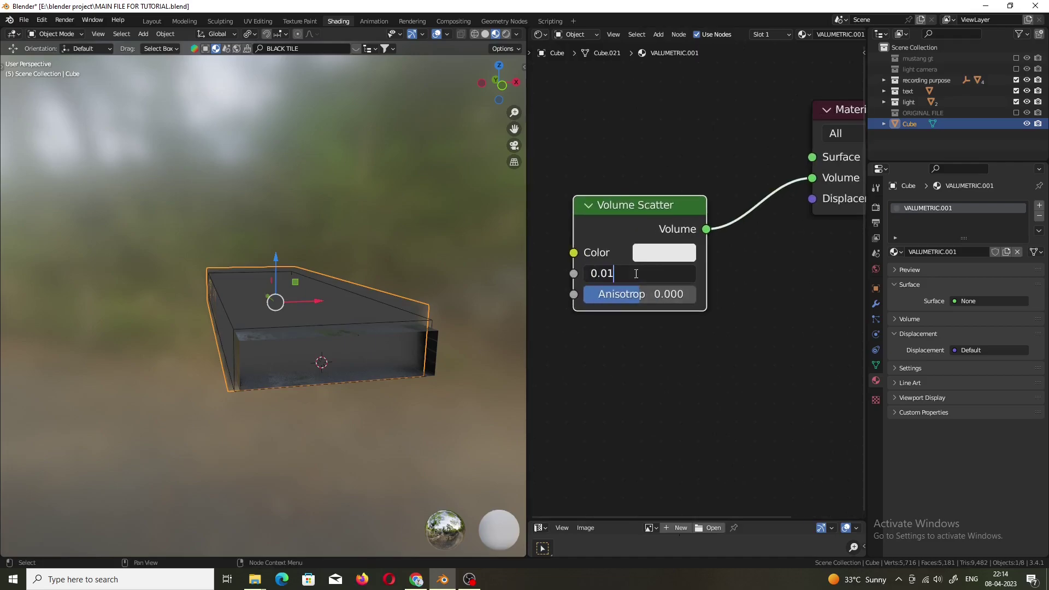
{"action": "key", "text": "Return"}
{"action": "scroll", "coordinate": [378, 364], "scroll_direction": "up", "scroll_amount": 3}
{"action": "scroll", "coordinate": [379, 364], "scroll_direction": "up", "scroll_amount": 3}
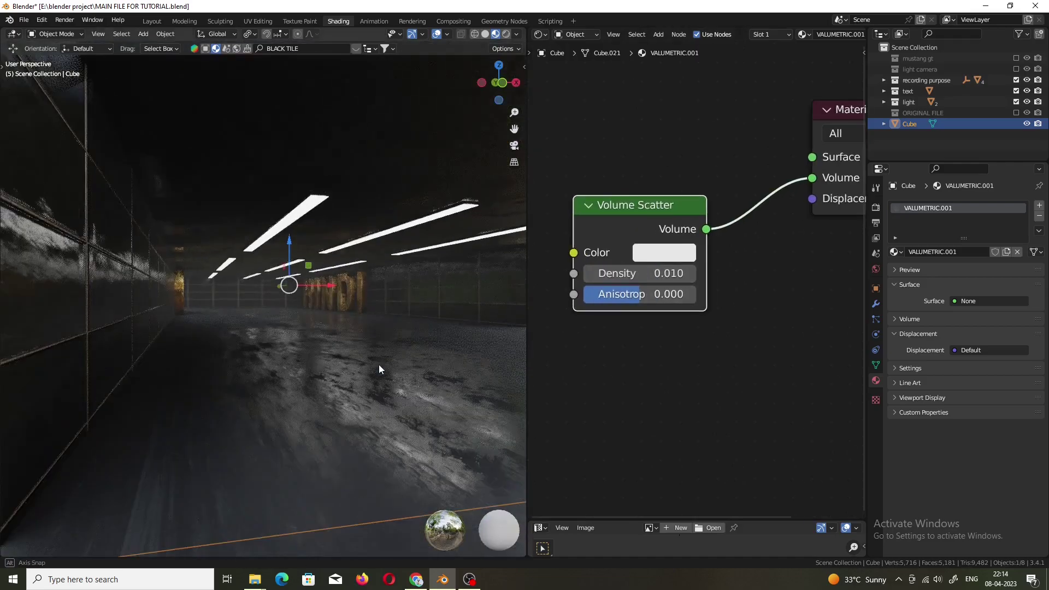
{"action": "scroll", "coordinate": [640, 300], "scroll_direction": "up", "scroll_amount": 2}
{"action": "mouse_move", "coordinate": [677, 297]}
{"action": "left_mouse_down"}
{"action": "mouse_move", "coordinate": [557, 297]}
{"action": "mouse_move", "coordinate": [694, 298]}
{"action": "left_mouse_up"}
{"action": "key", "text": "KP_0"}
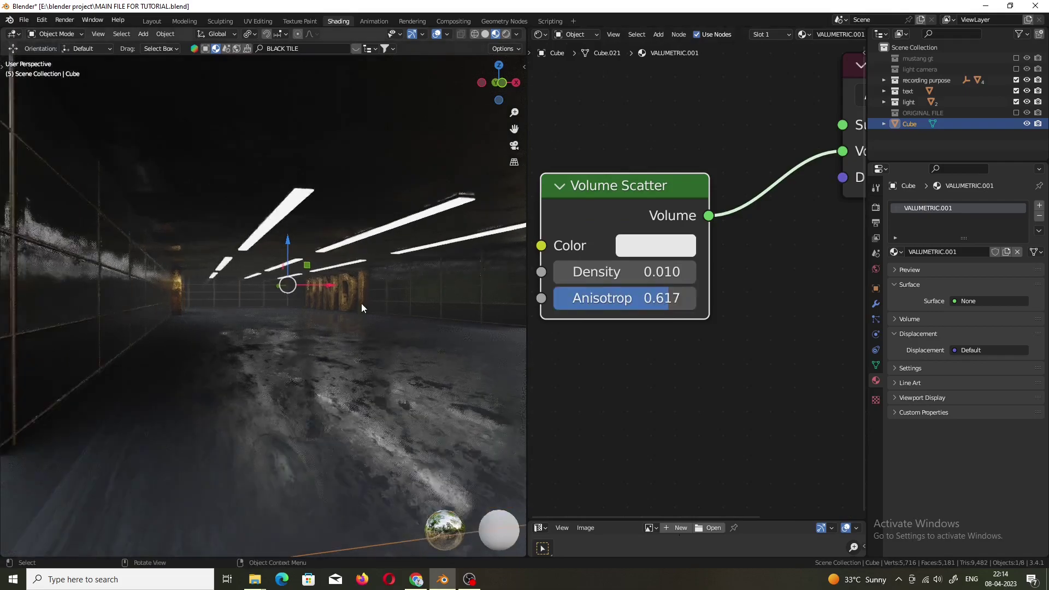
{"action": "left_click", "coordinate": [602, 273]}
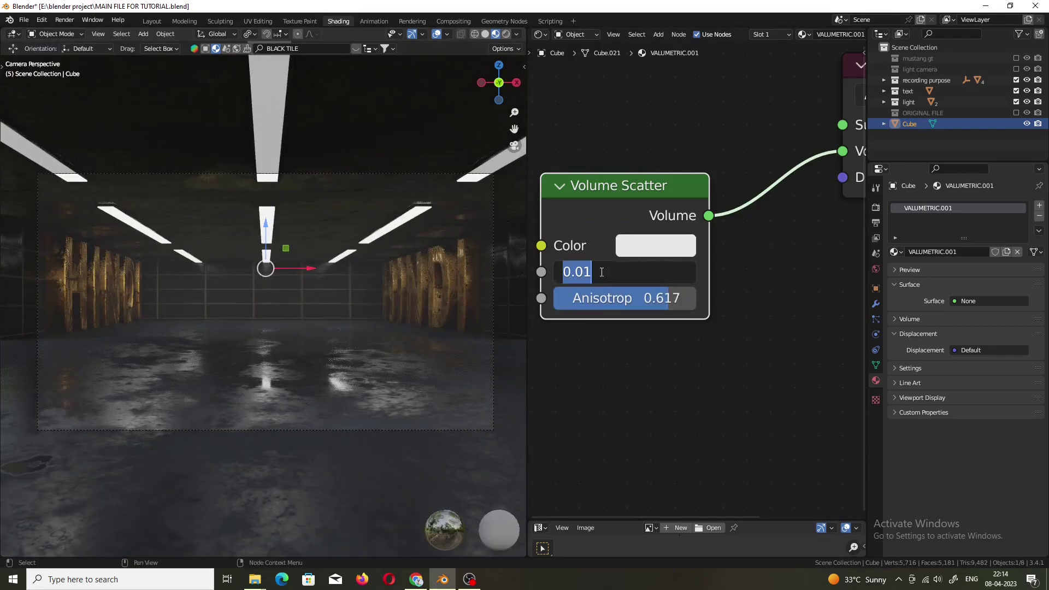
Step: Confirm the haze density, show the mustang gt collection, and set haze anisotropy to 0.617
{"action": "key", "text": "Return"}
{"action": "left_click", "coordinate": [1016, 58]}
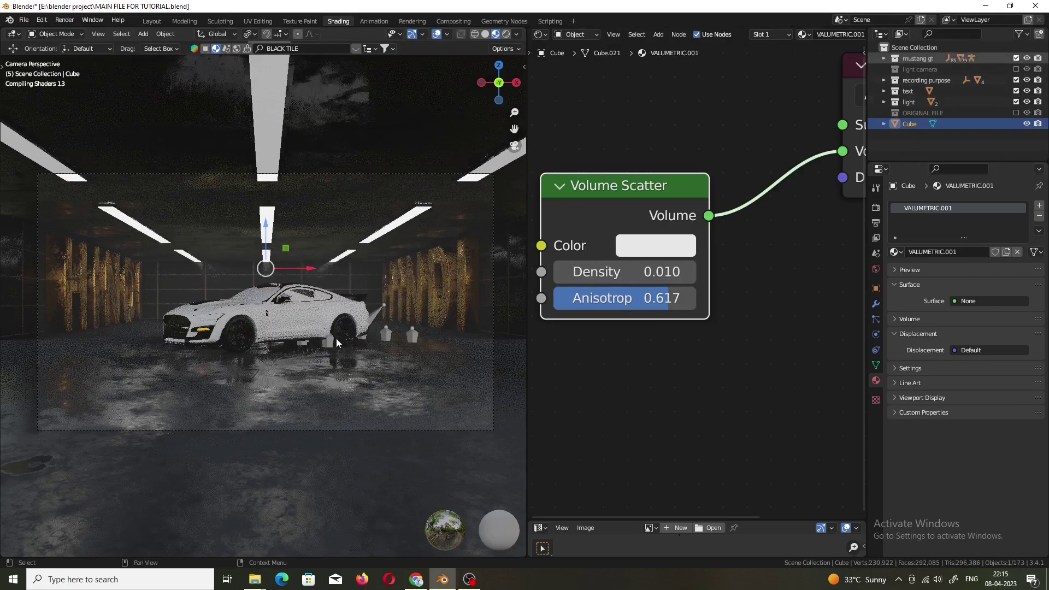
{"action": "left_click", "coordinate": [632, 254]}
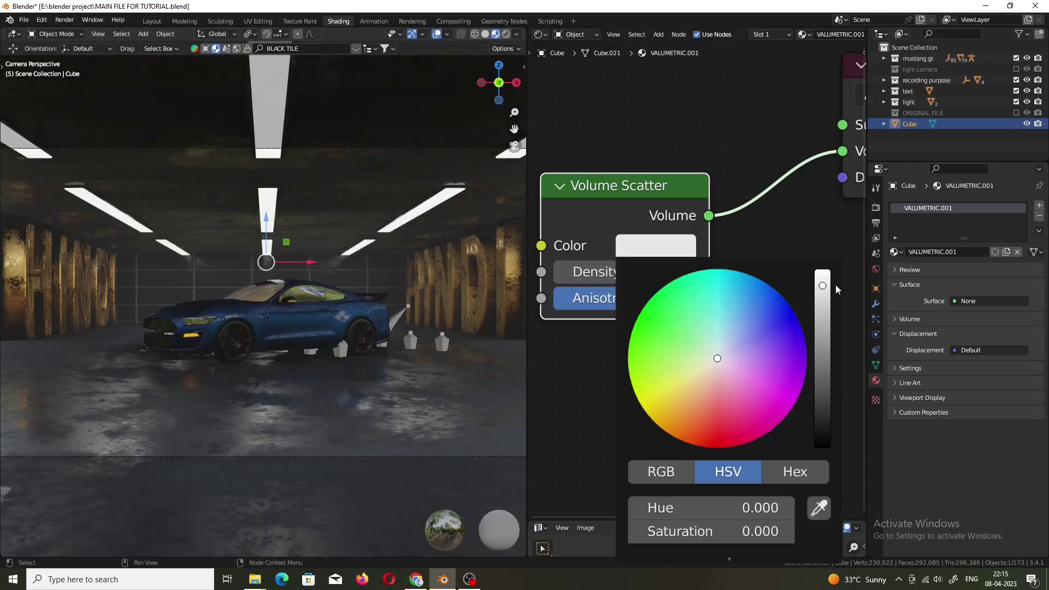
{"action": "scroll", "coordinate": [424, 305], "scroll_direction": "down", "scroll_amount": 1}
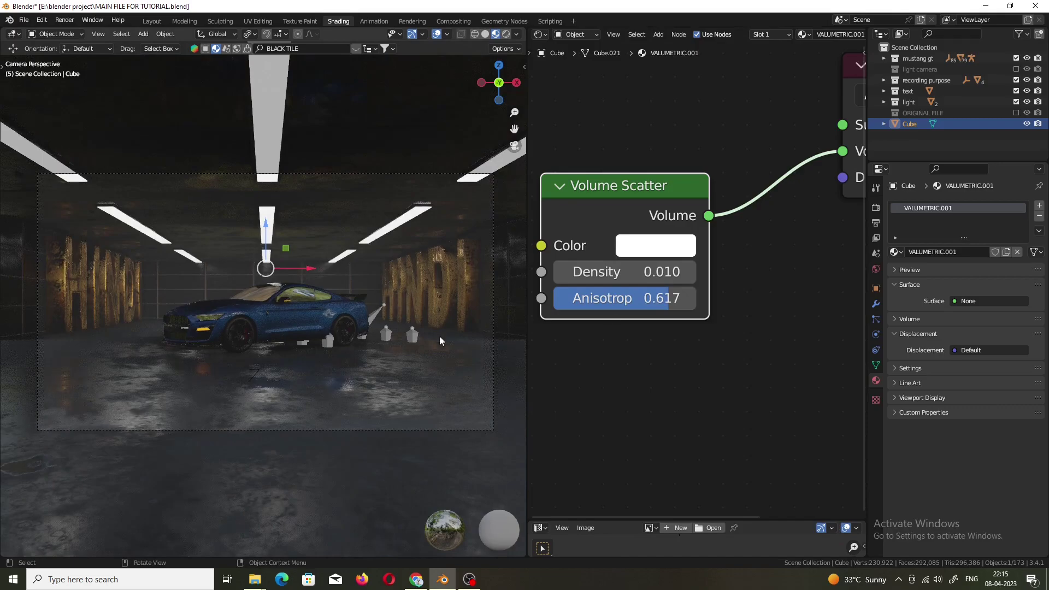
{"action": "left_click_drag", "start_coordinate": [623, 298], "coordinate": [666, 298]}
Step: Switch the render engine to Cycles and preview the scene in Rendered shading
{"action": "left_click", "coordinate": [875, 208]}
{"action": "left_click", "coordinate": [998, 206]}
{"action": "left_click", "coordinate": [970, 239]}
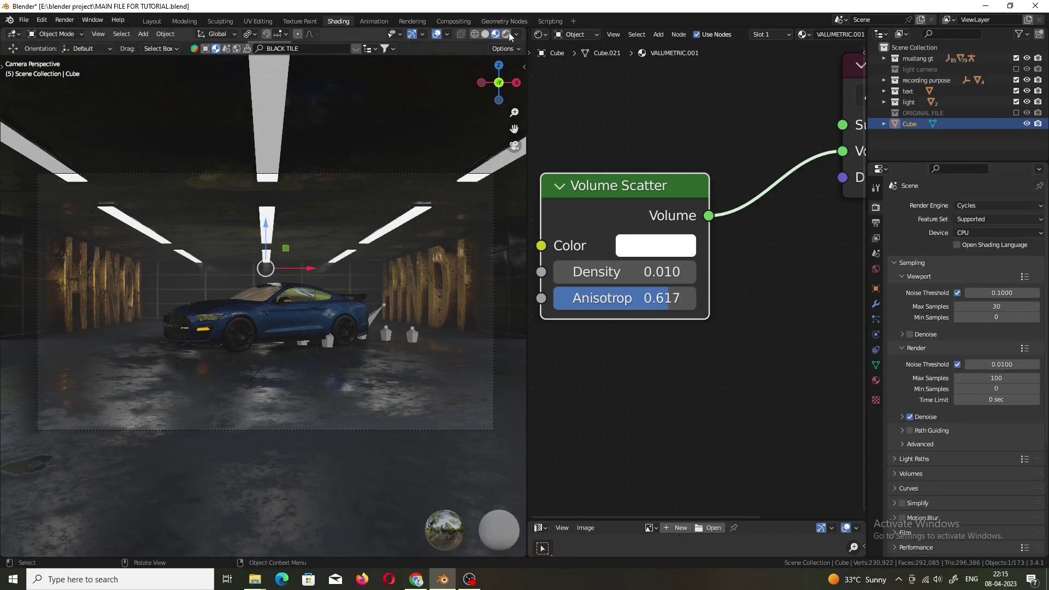